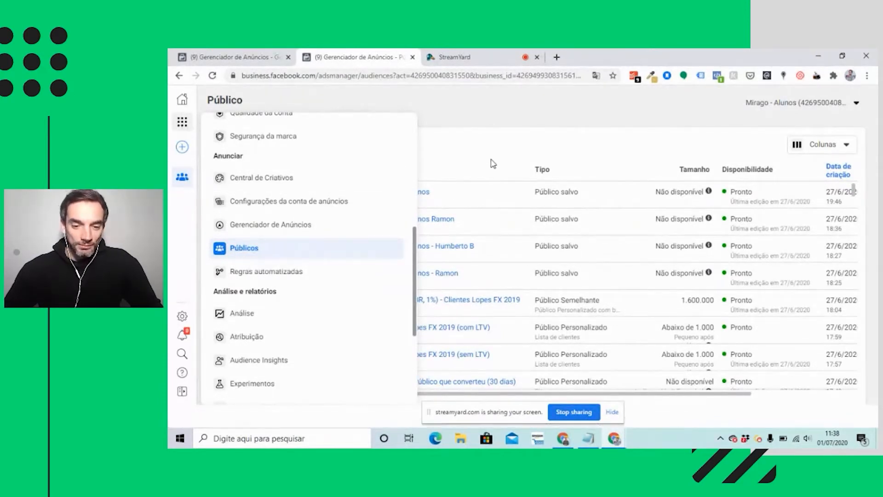
click(259, 148)
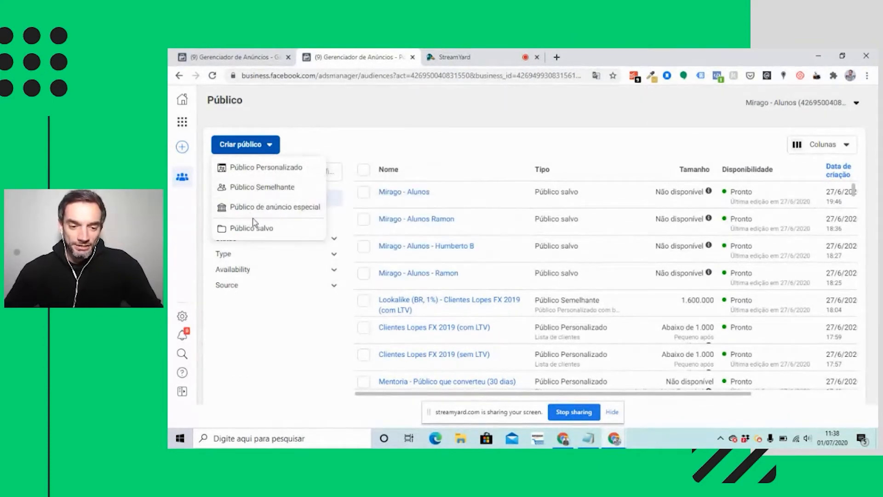
mouse_move(291, 189)
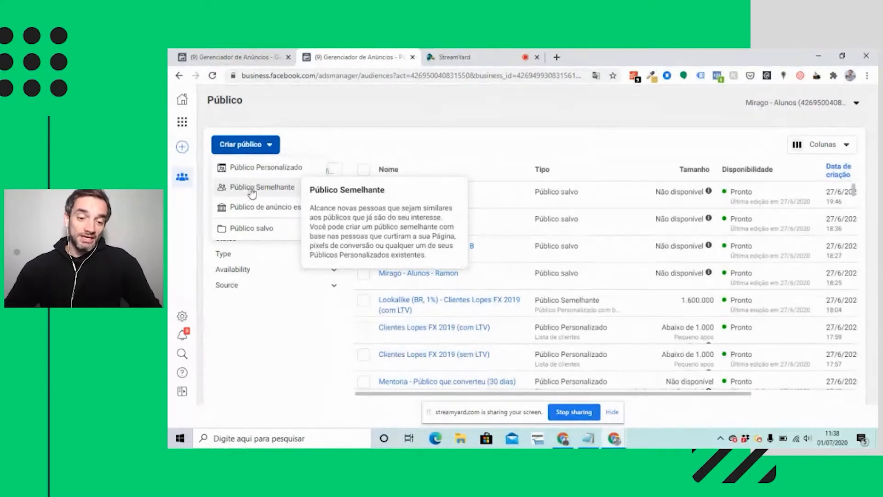
mouse_move(274, 173)
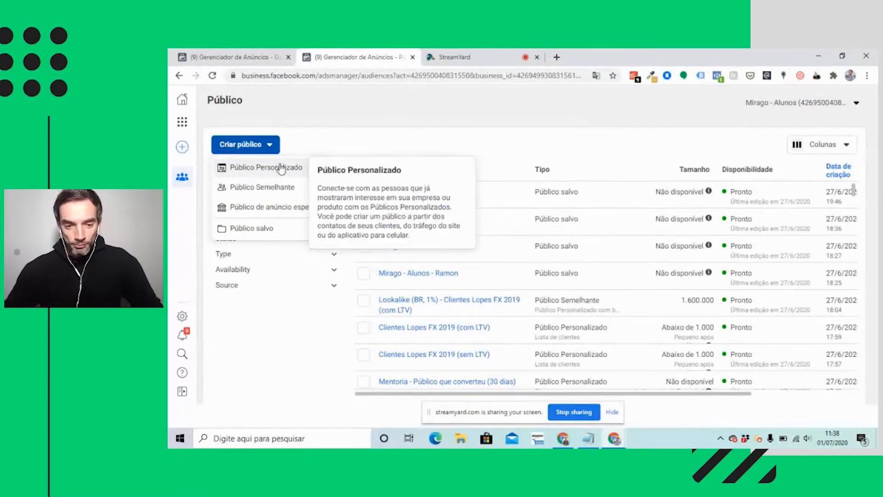
click(468, 118)
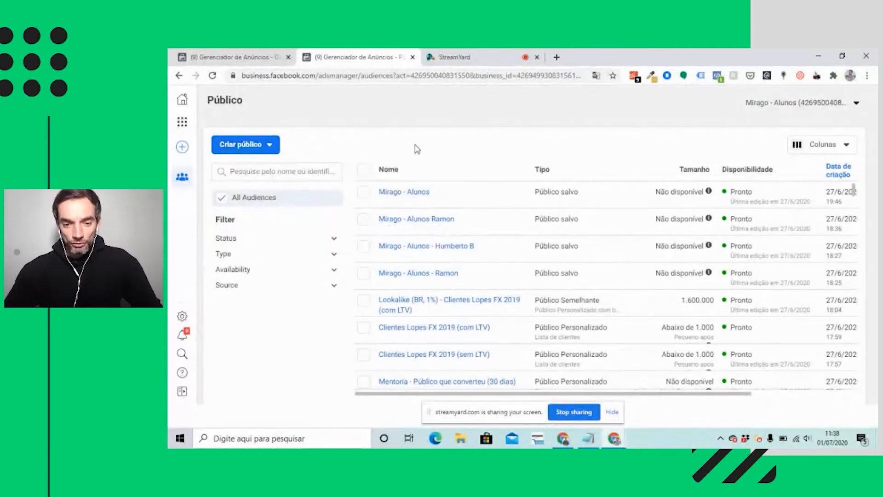
Start a custom audience from the Site source, targeting people who visited specific web pages (Pessoas que visitaram páginas da web específicas).
click(266, 148)
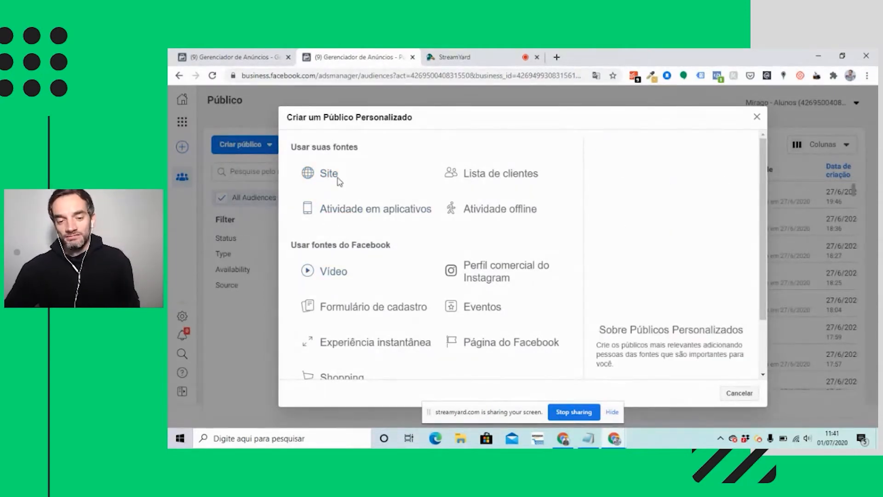
click(332, 174)
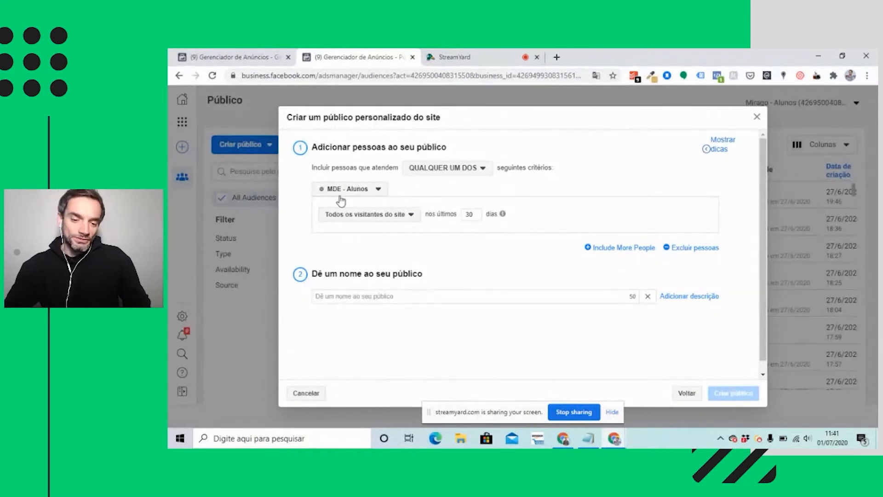
click(389, 216)
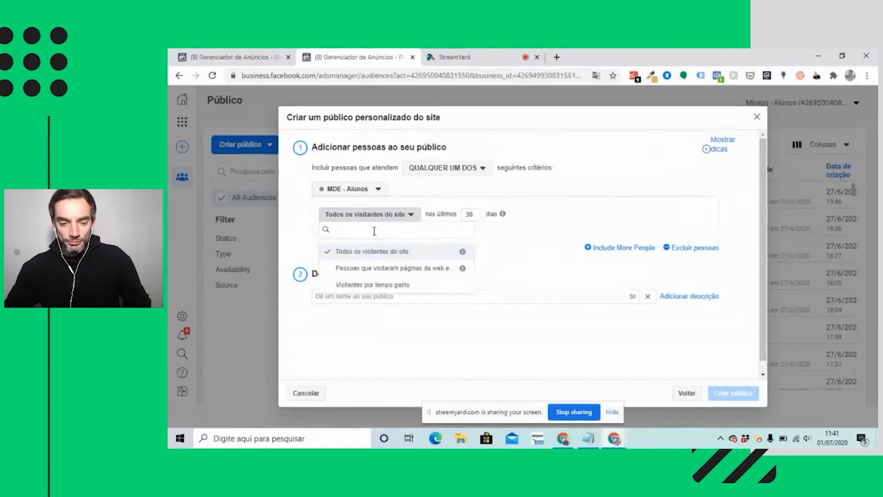
click(376, 272)
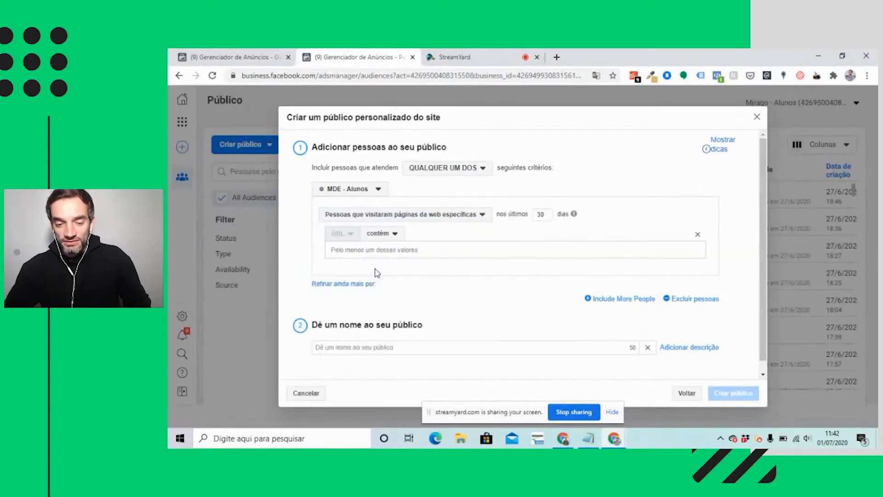
click(419, 220)
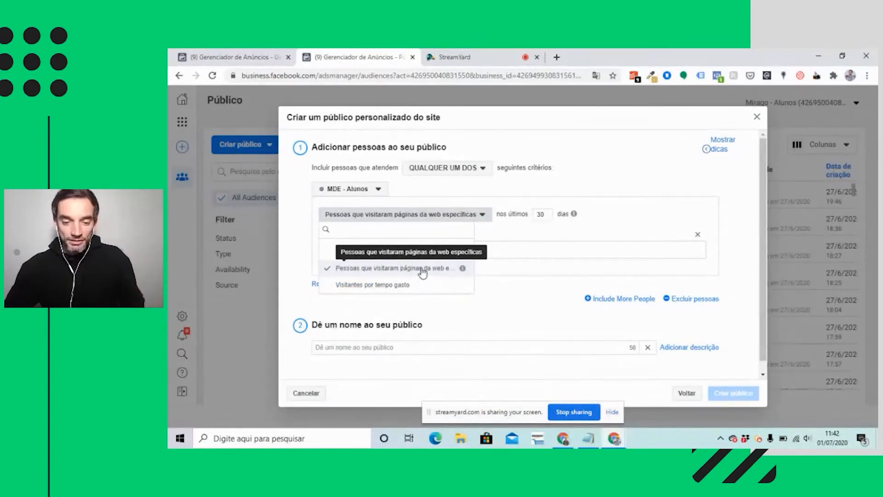
click(510, 227)
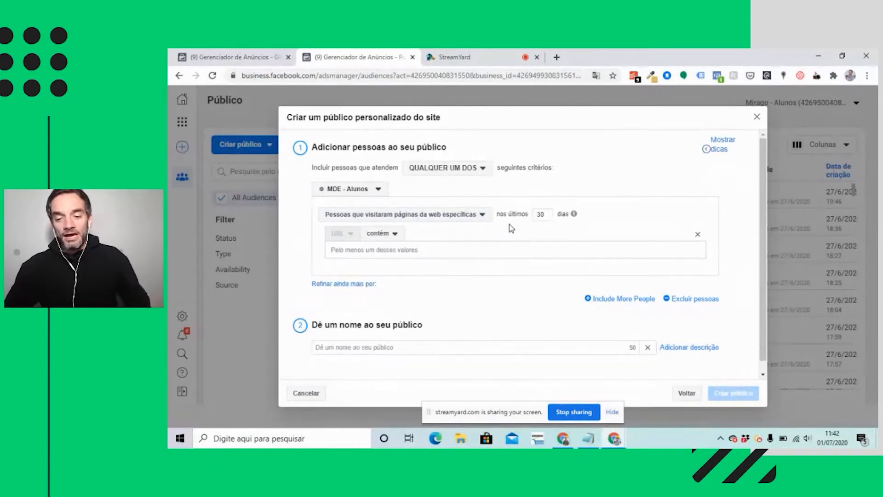
Limit the website audience to the last 90 days and to URLs containing /pedido-recebido.
double_click(537, 219)
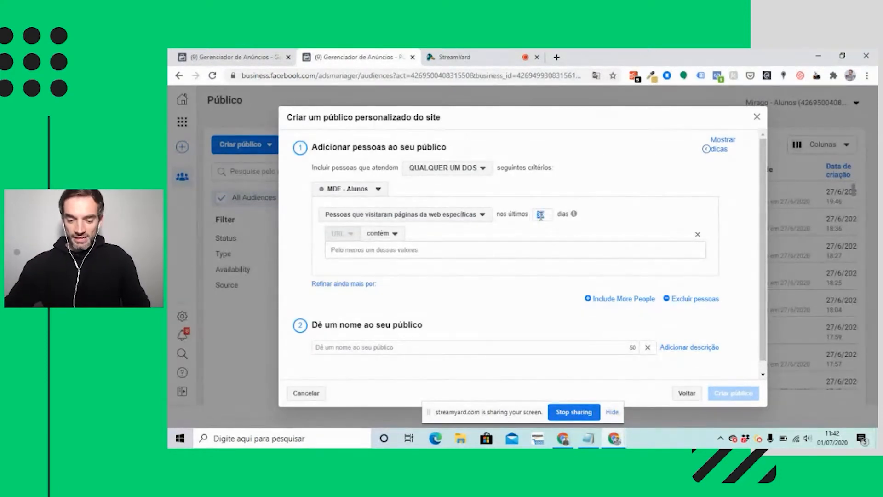
text(90)
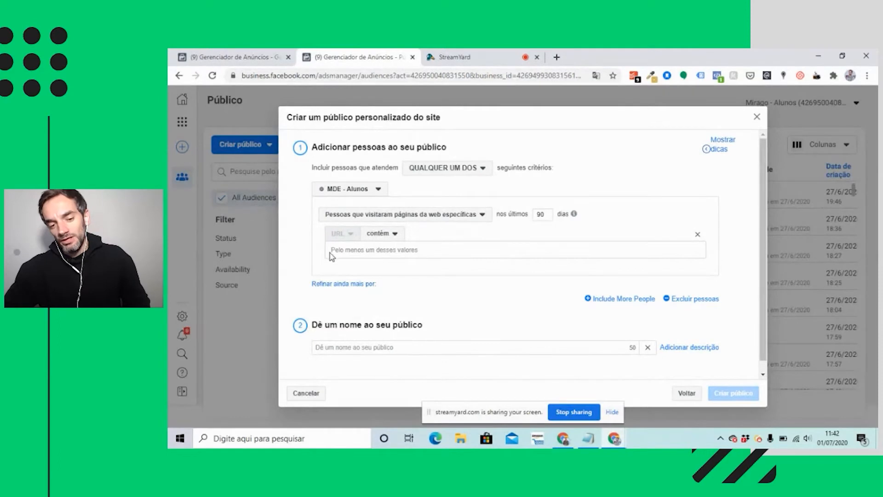
click(354, 249)
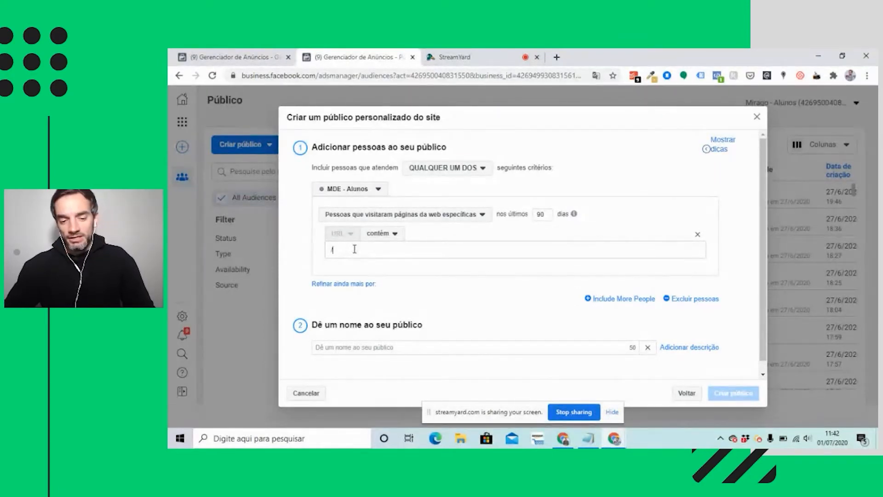
text(pedido-recebido)
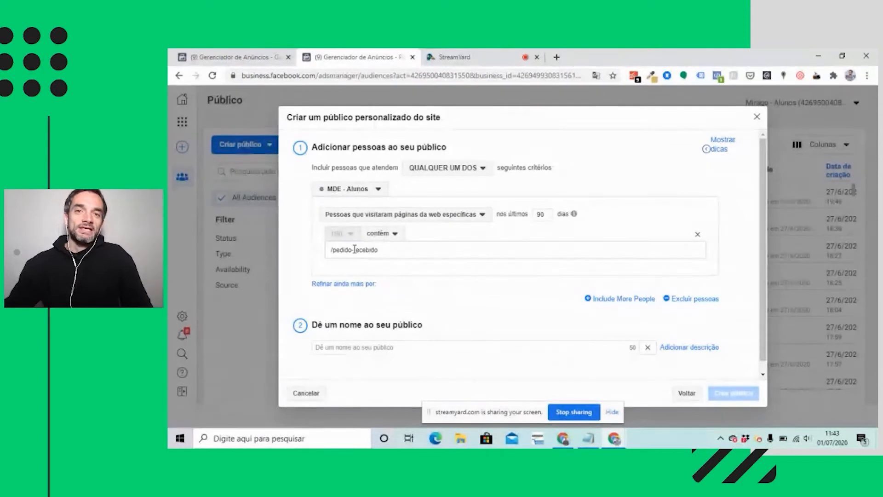
key(Return)
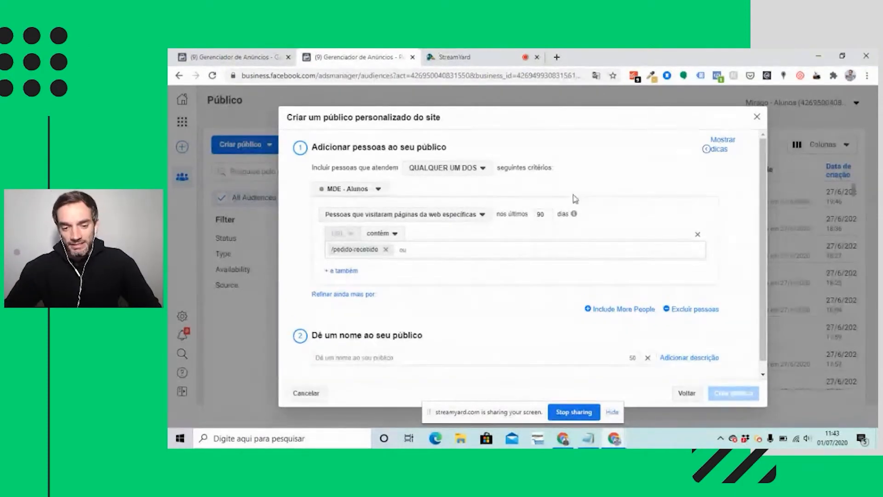
Name the website audience "Compraram no meu e-commerce [90d]" and create it.
scroll(492, 244, down, 1)
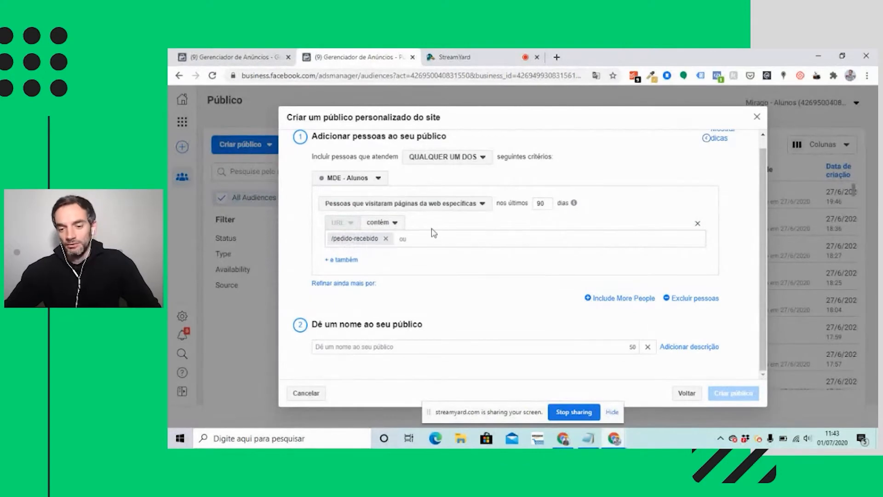
click(374, 345)
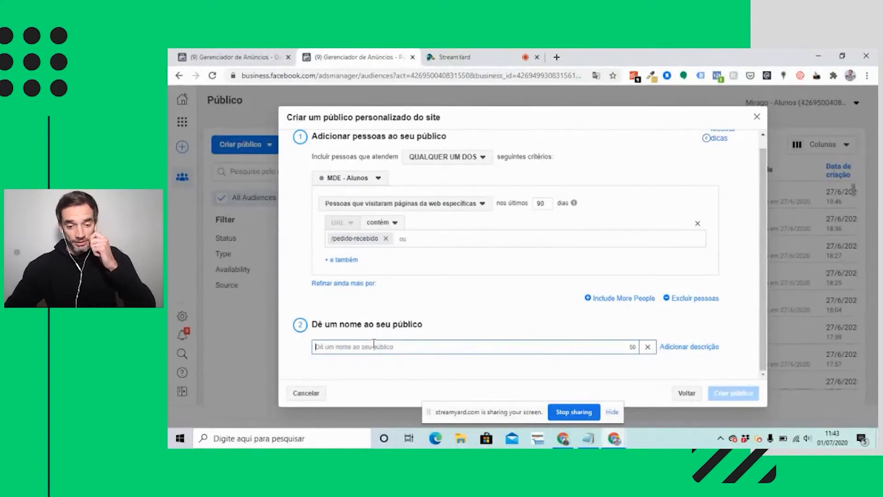
text(Compraram no)
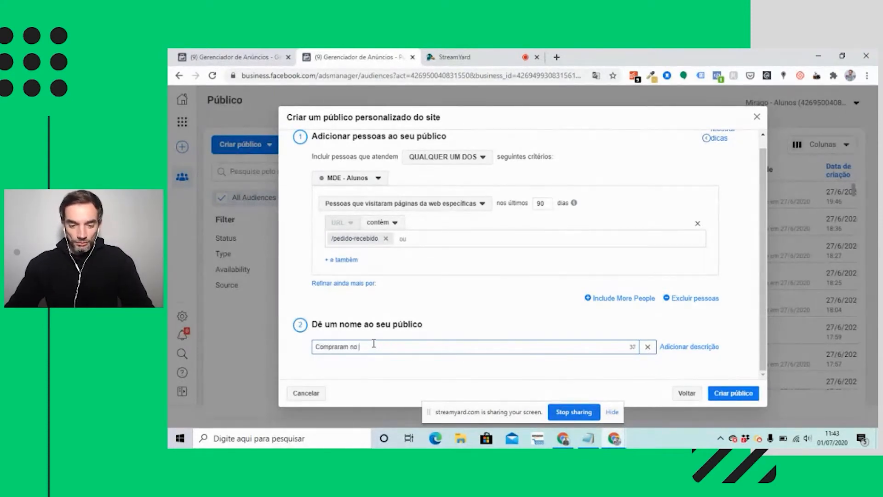
text( meu e-commerce)
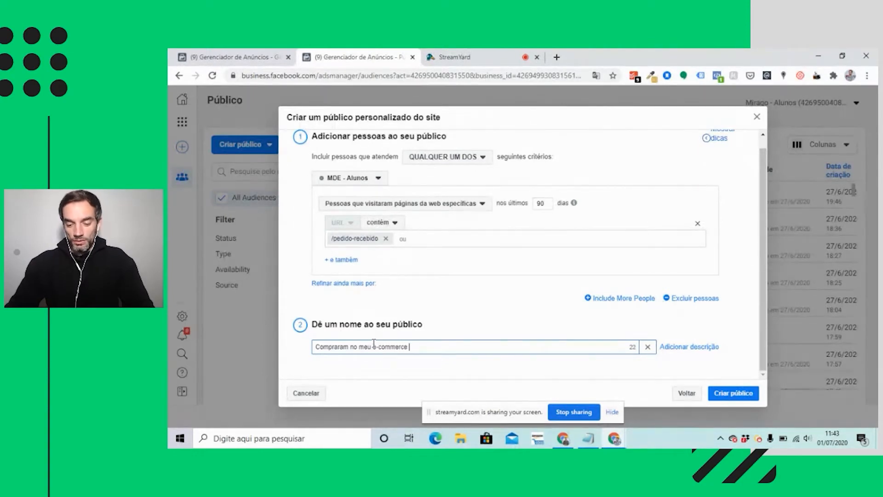
text( [90d])
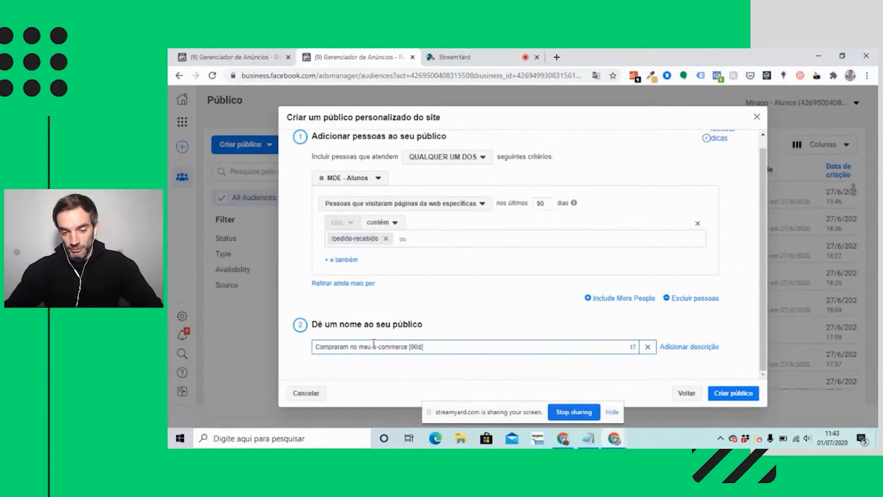
click(429, 368)
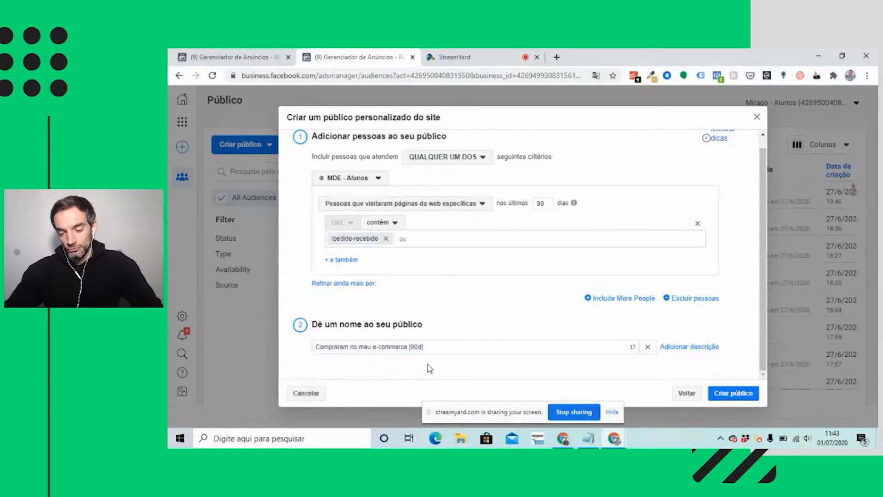
click(733, 395)
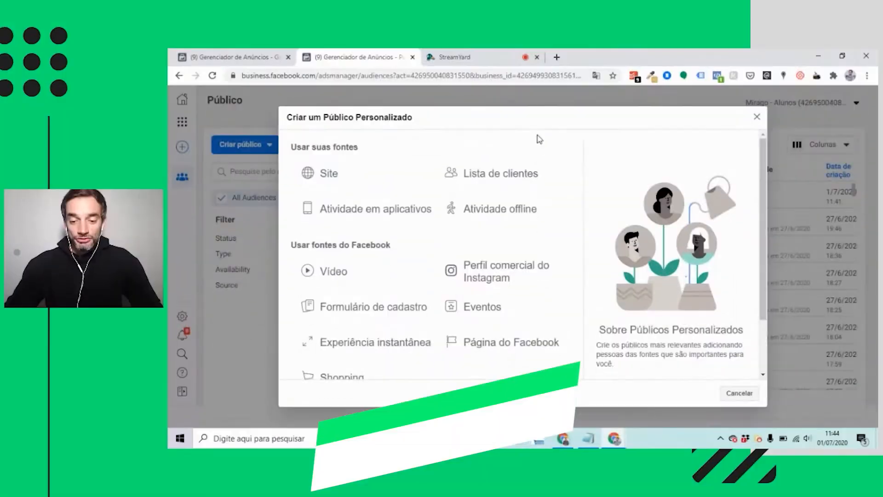
Start a custom audience from the Vídeo source for people who viewed 50% of the video in the last 30 days.
click(317, 273)
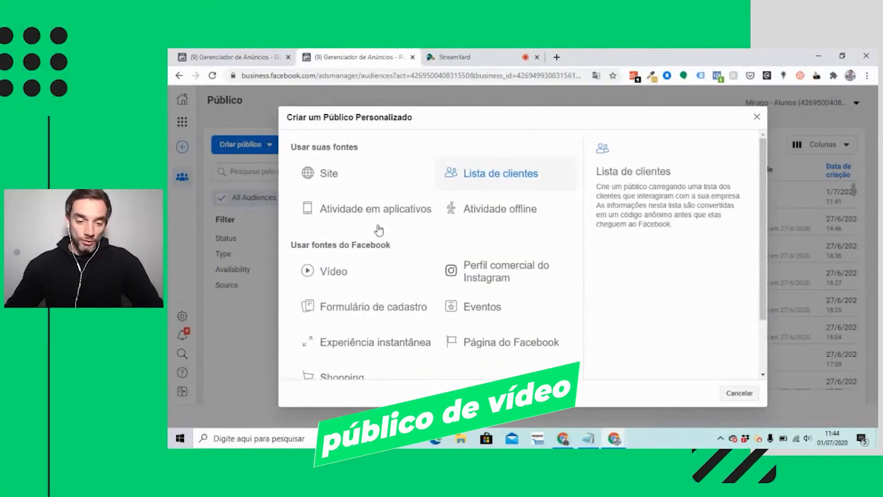
click(340, 275)
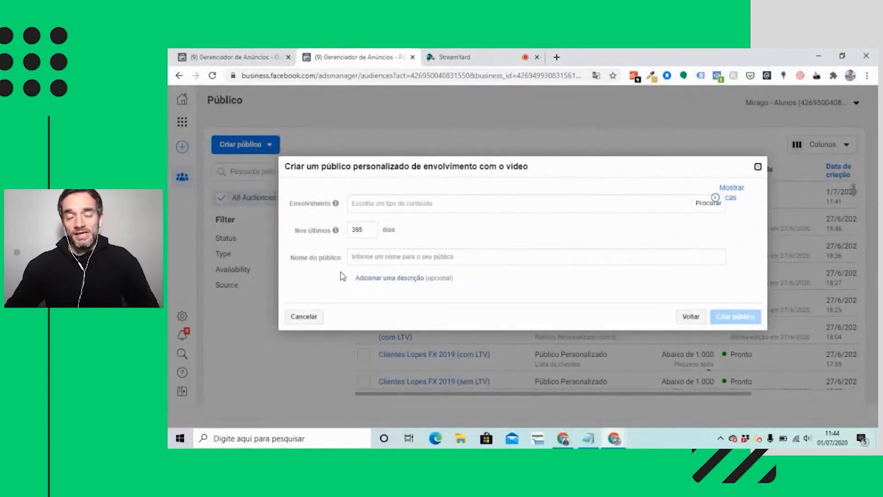
click(442, 204)
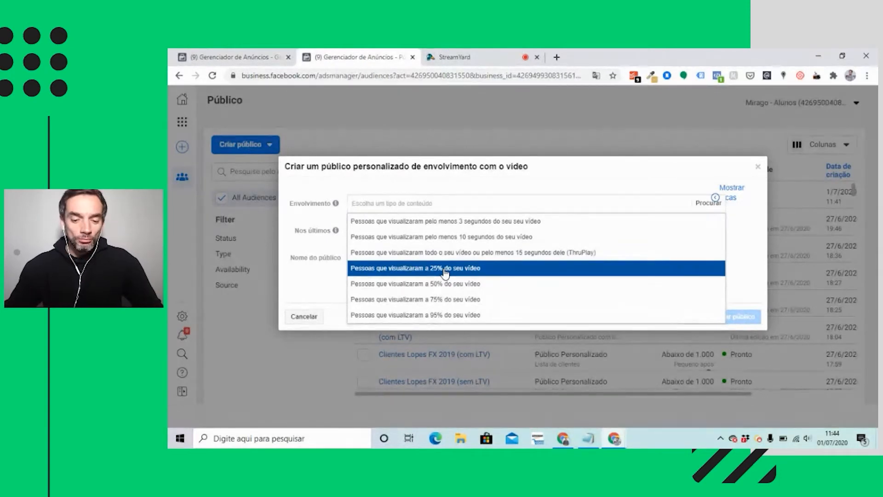
click(428, 284)
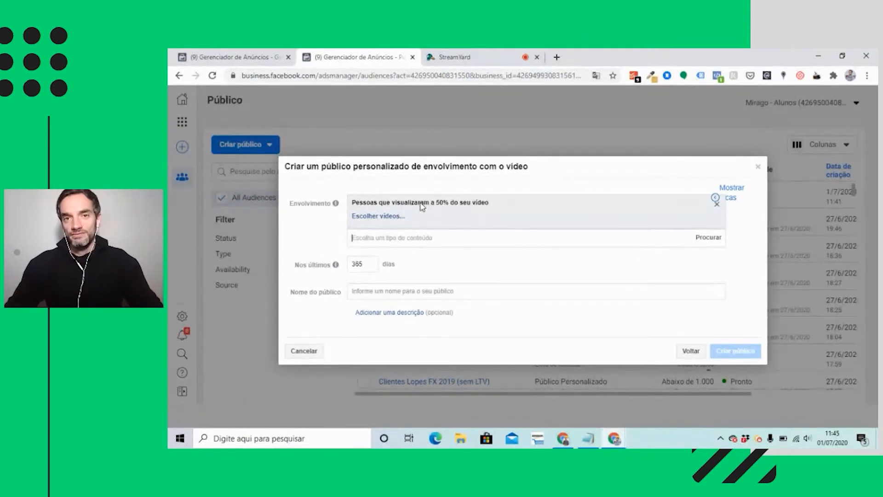
double_click(362, 264)
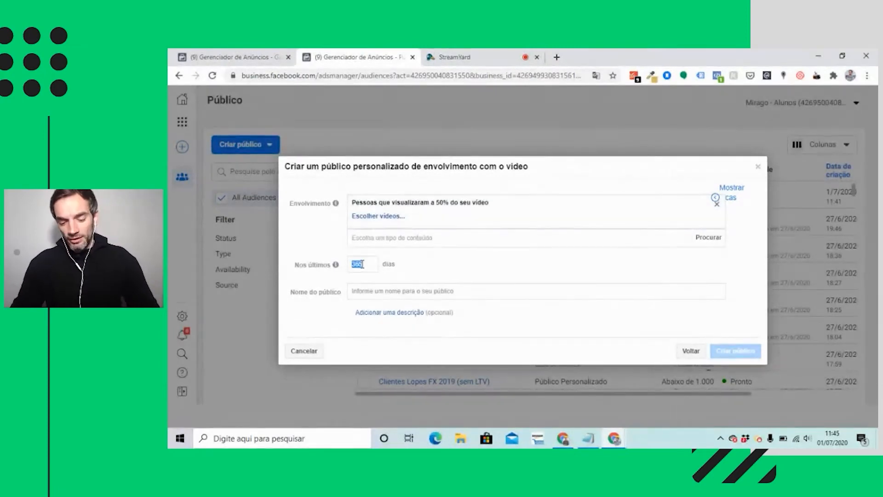
text(30)
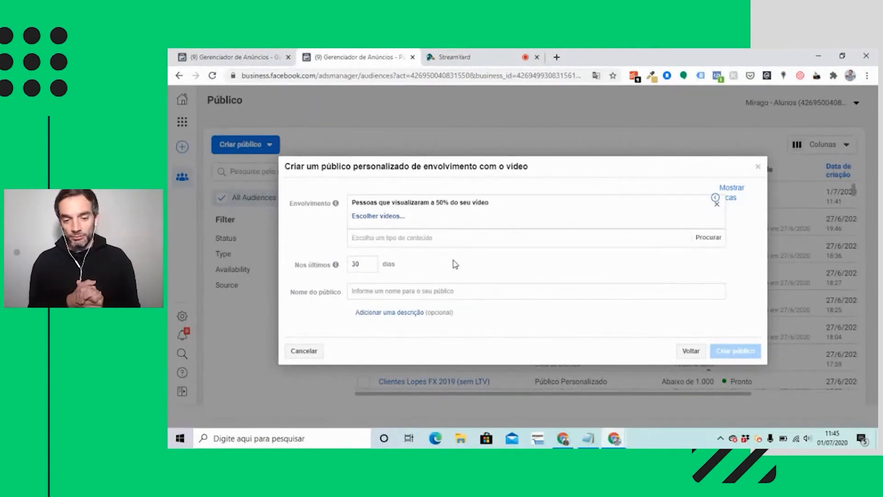
Name the video engagement audience "Viu vídeo Campanha ABC [30d]".
click(383, 290)
text(Viu vídeo )
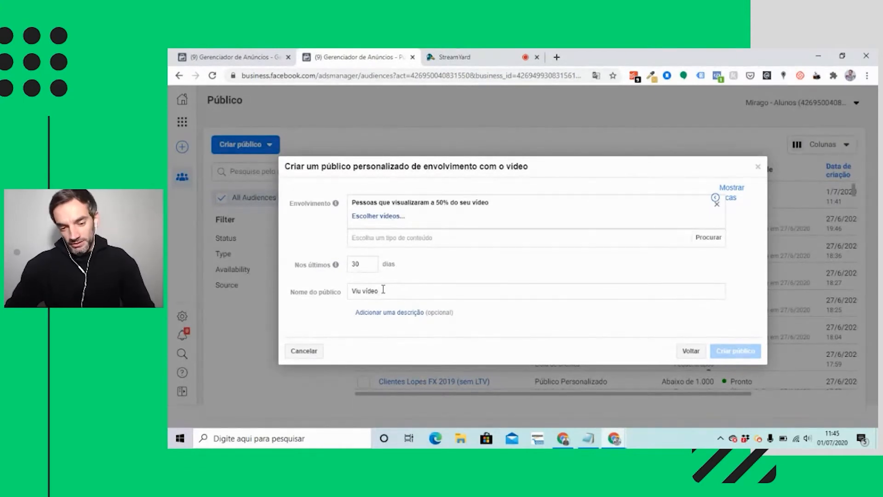
text(Campanha )
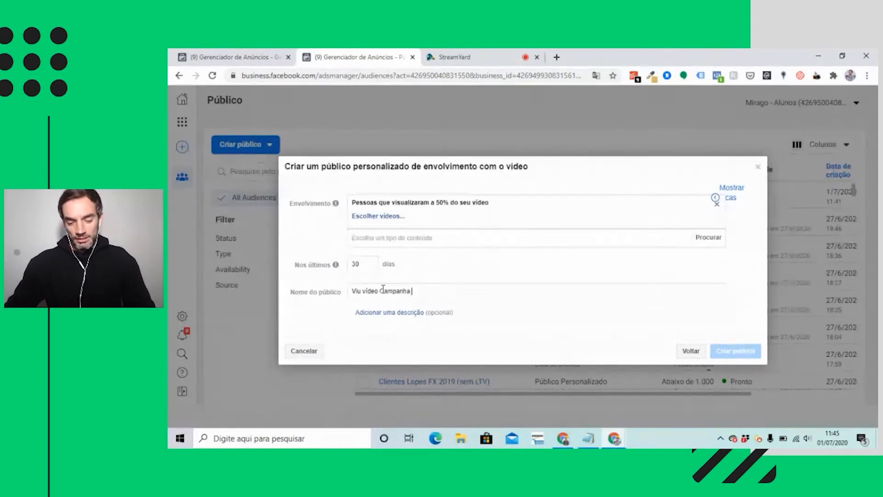
text(ABC [30d)
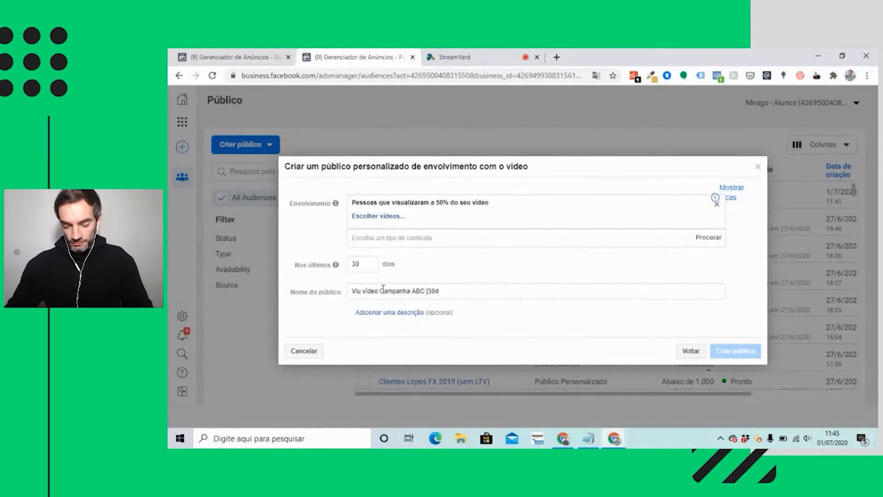
text(])
double_click(354, 263)
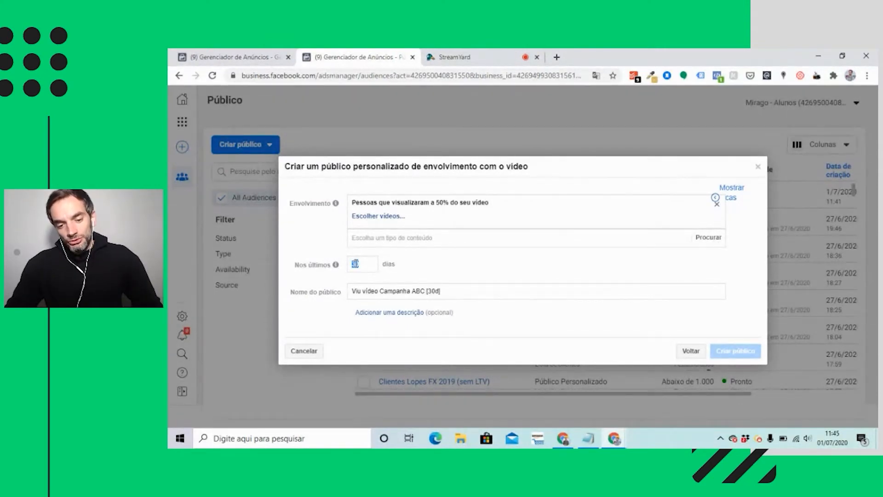
mouse_move(336, 268)
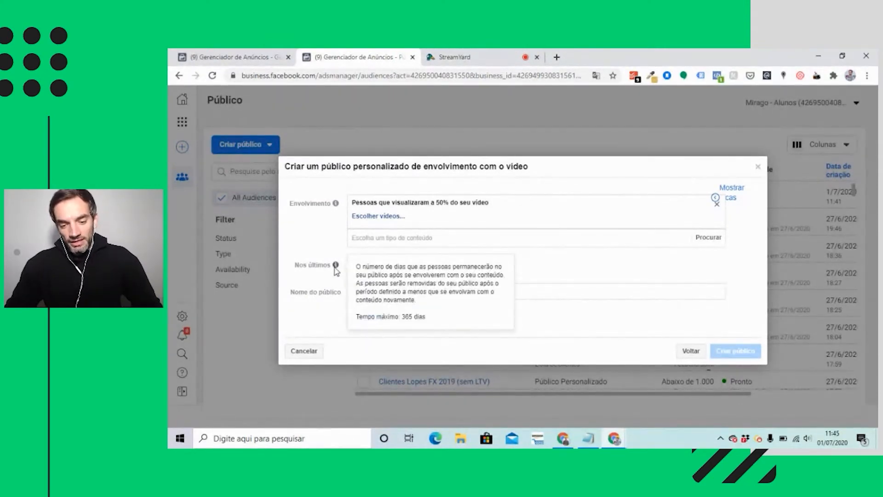
Add the "ANÚNCIO MDE ONLINE" video uploaded 11 June 2020 from the Mirago page as the source and create the video audience.
click(379, 217)
click(355, 179)
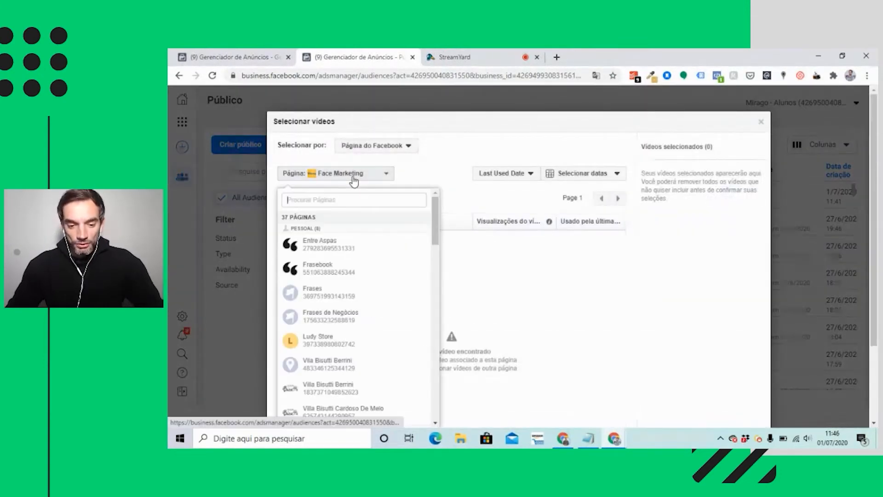
text(mirago)
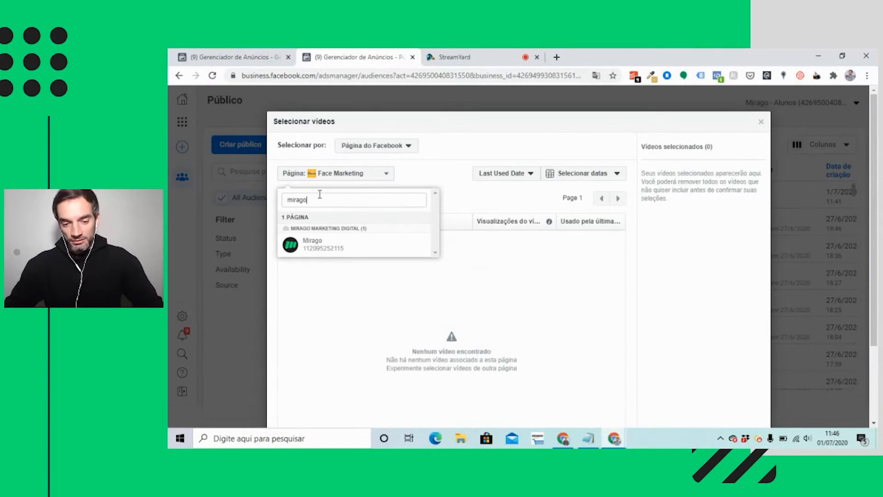
click(312, 244)
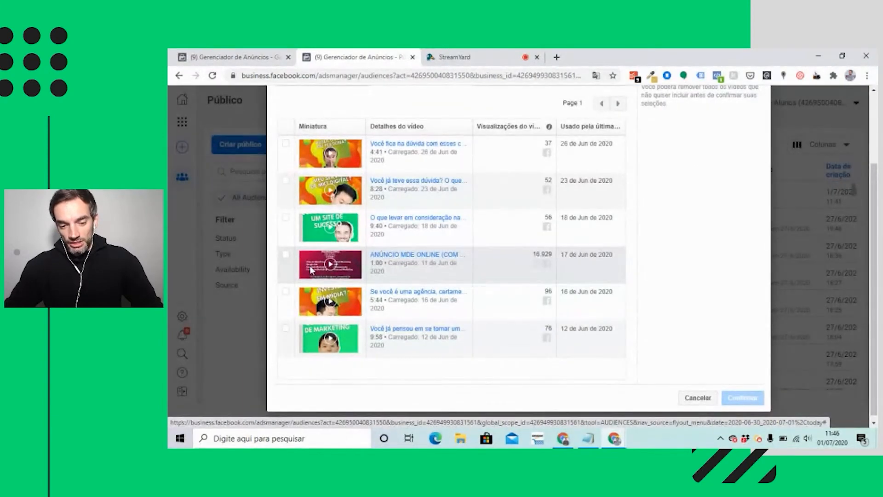
click(285, 256)
click(742, 397)
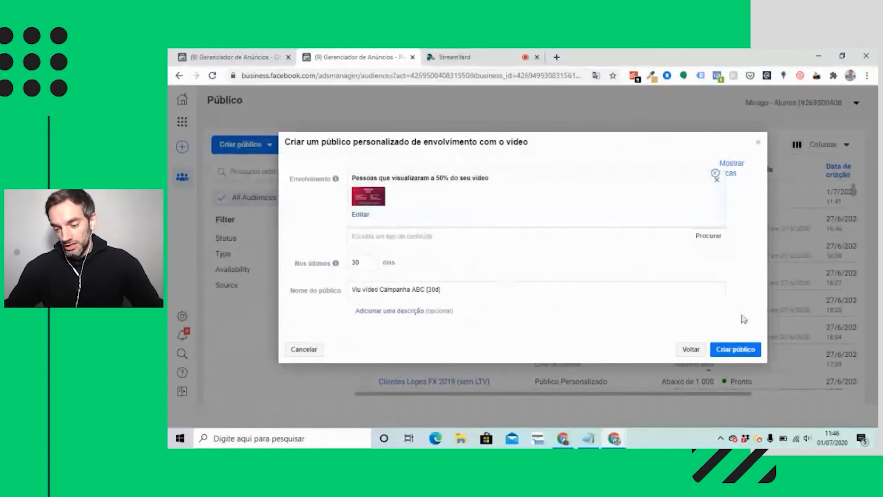
click(740, 350)
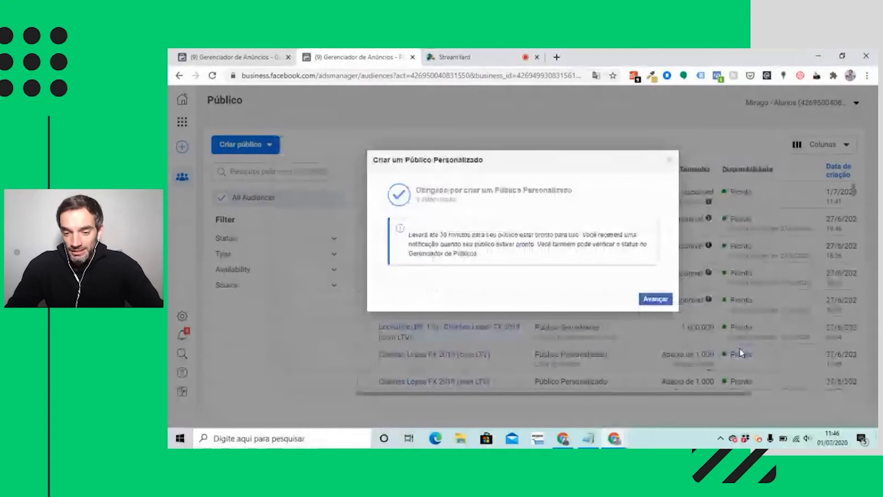
click(655, 299)
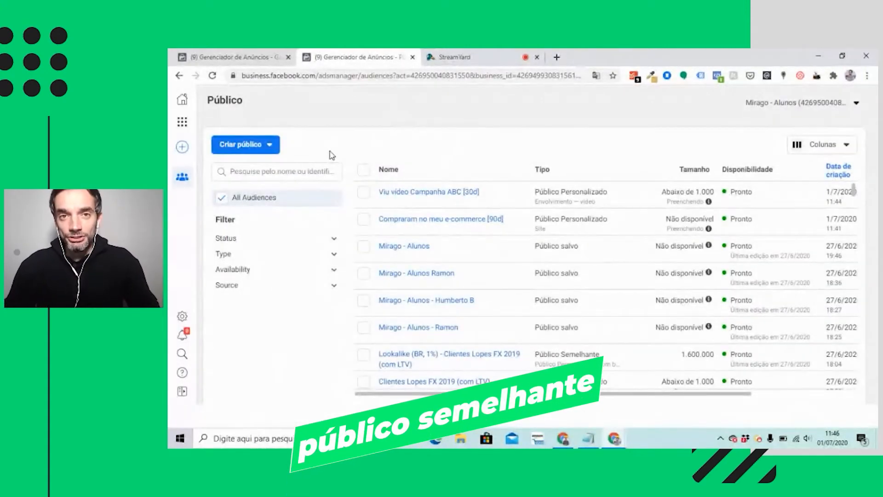
Start a lookalike audience with the custom audience "Compraram no meu e-commerce [90d]" as its source.
click(265, 150)
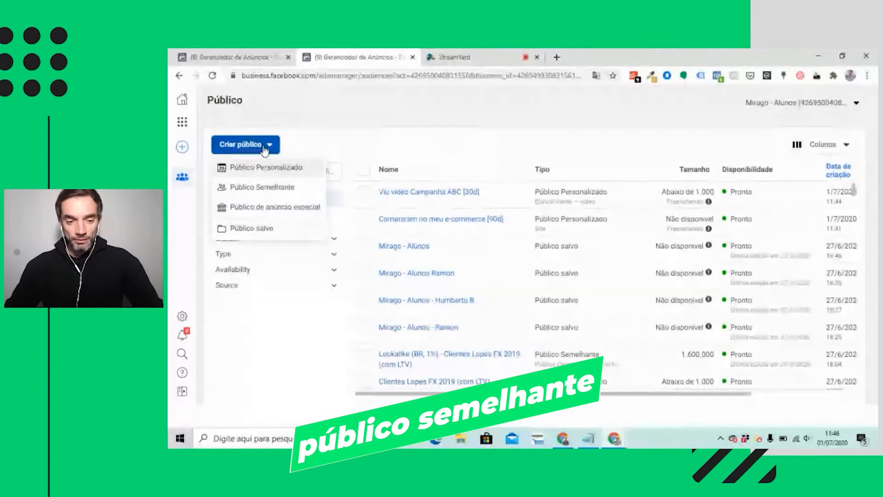
click(258, 192)
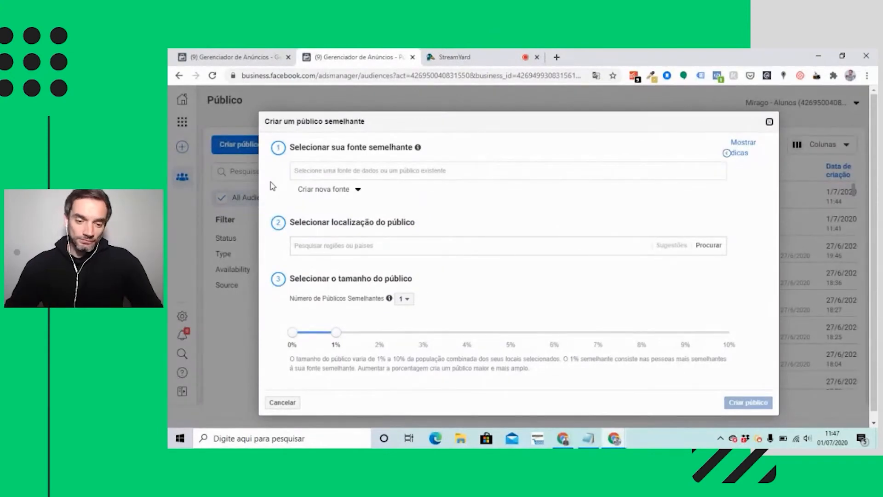
click(321, 174)
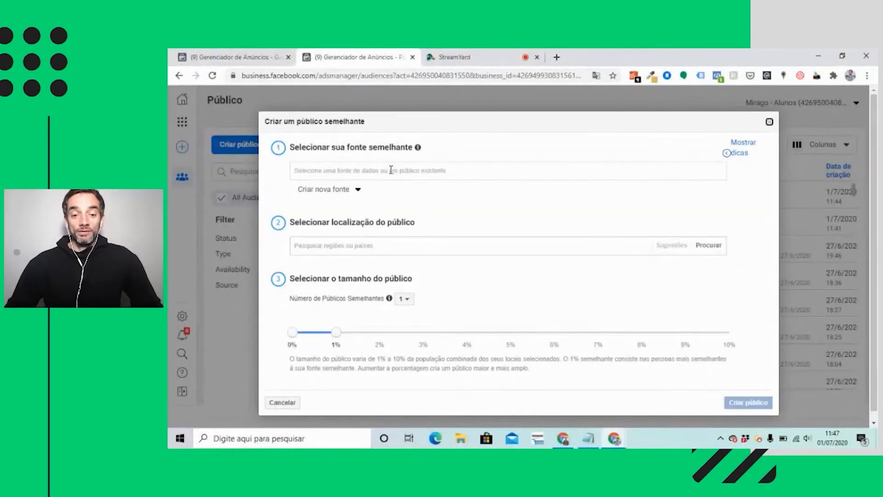
click(390, 170)
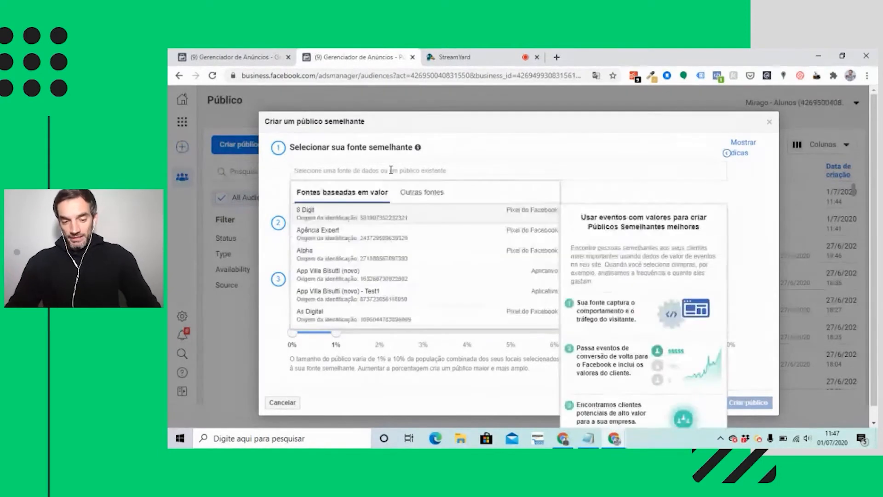
text(compraram)
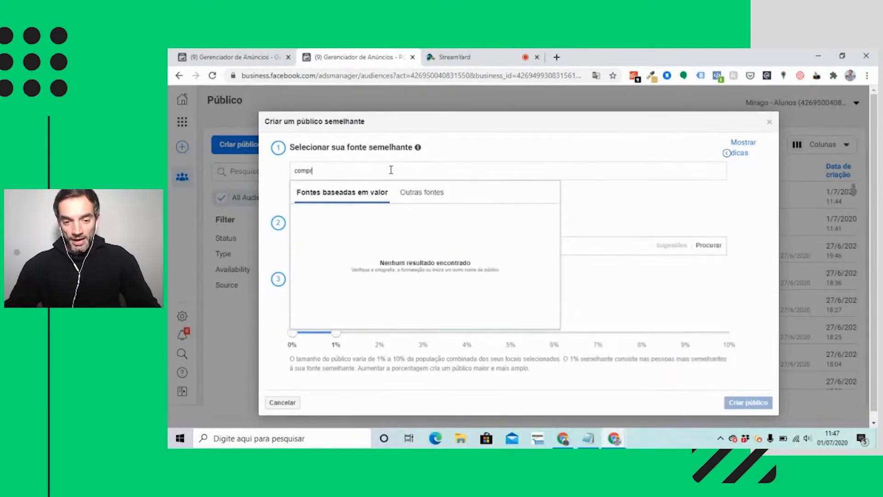
click(420, 195)
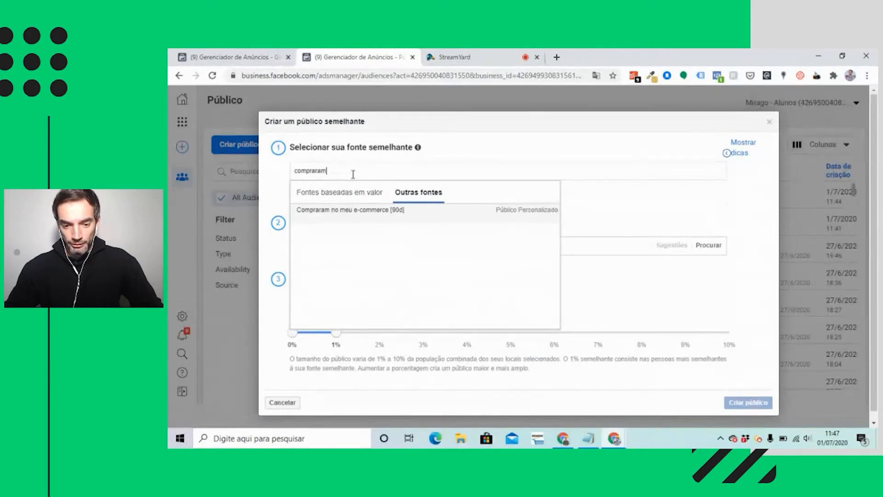
click(355, 220)
Set the location of the purchasers' lookalike audience to Brasil.
click(337, 243)
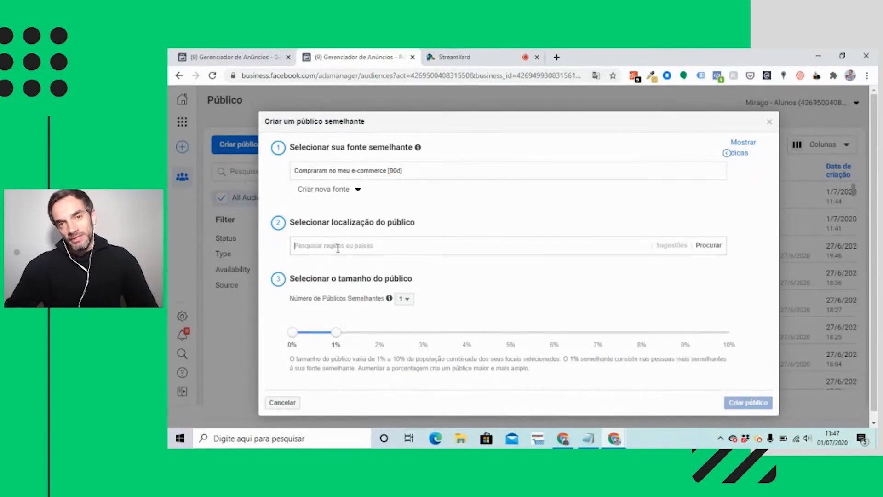
text(bra)
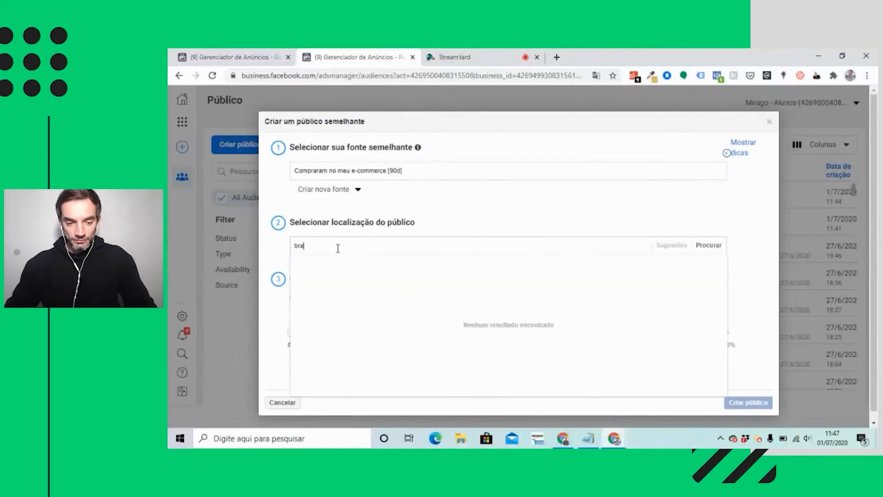
text(sil)
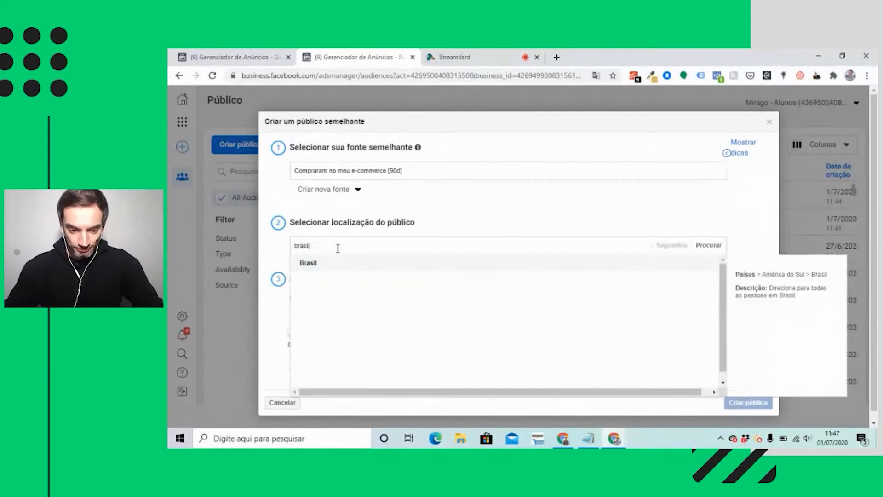
click(308, 264)
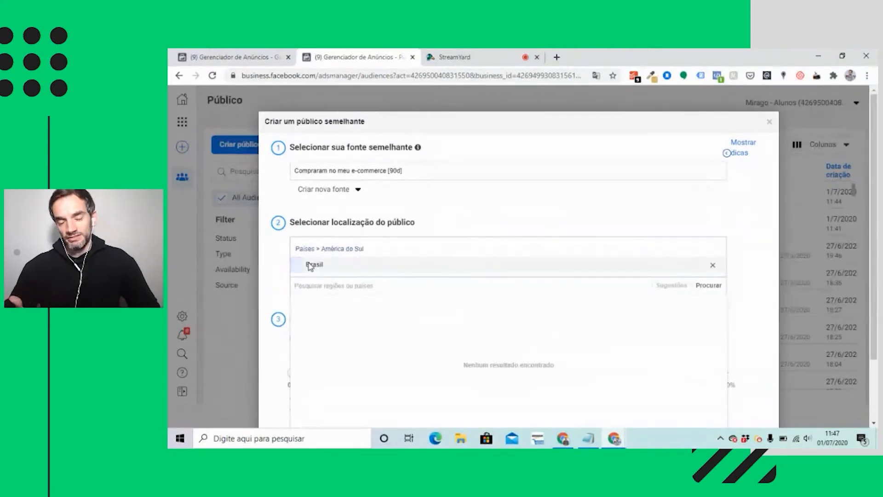
click(278, 267)
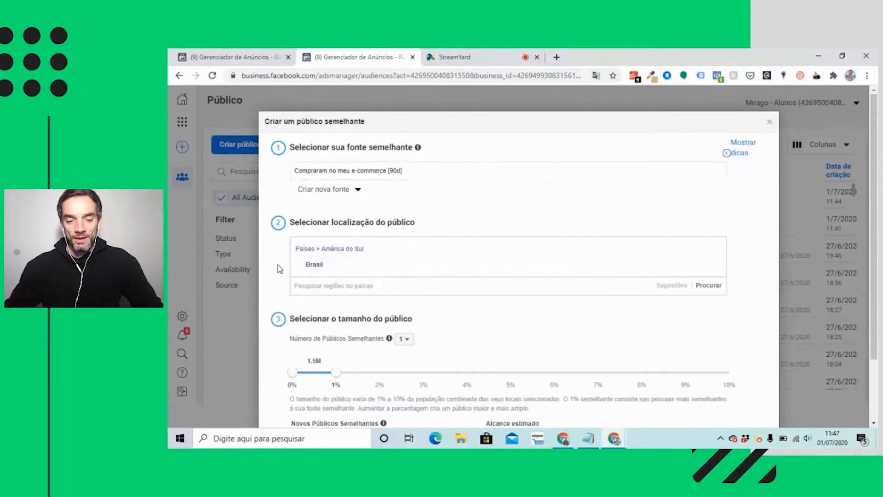
Try extending the purchasers' lookalike audience size to 10% of the population.
scroll(279, 267, down, 2)
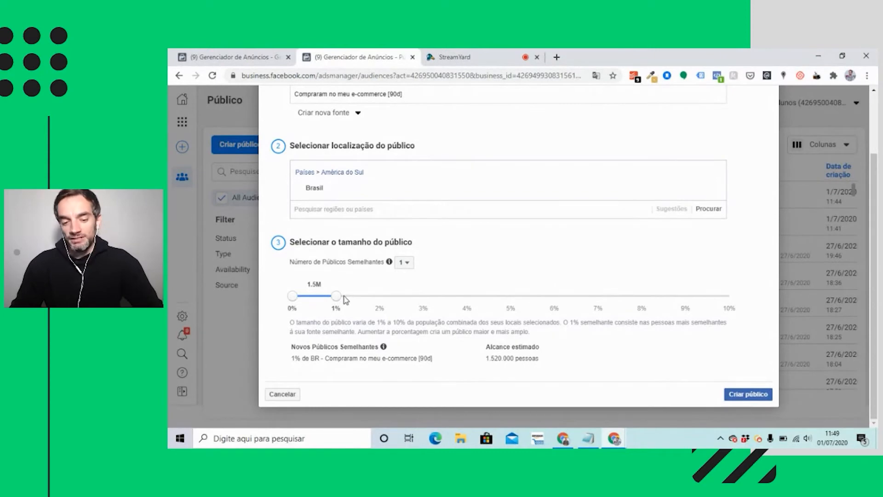
drag(336, 298, 731, 304)
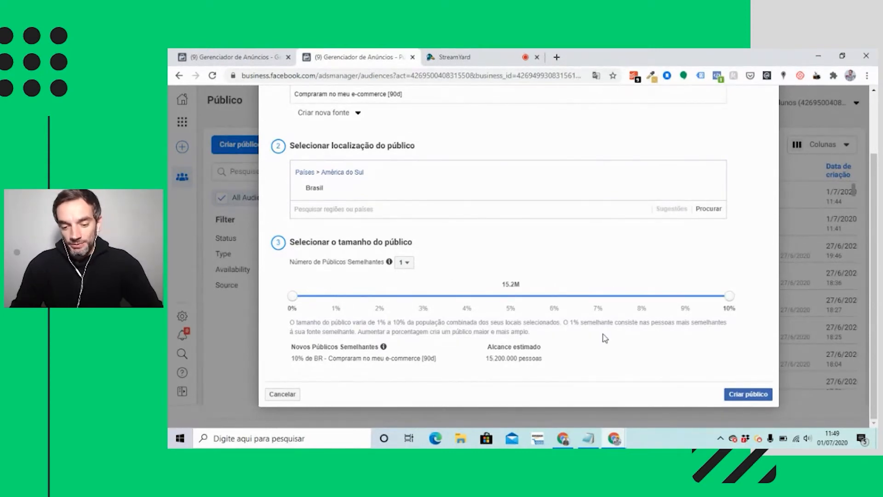
click(404, 263)
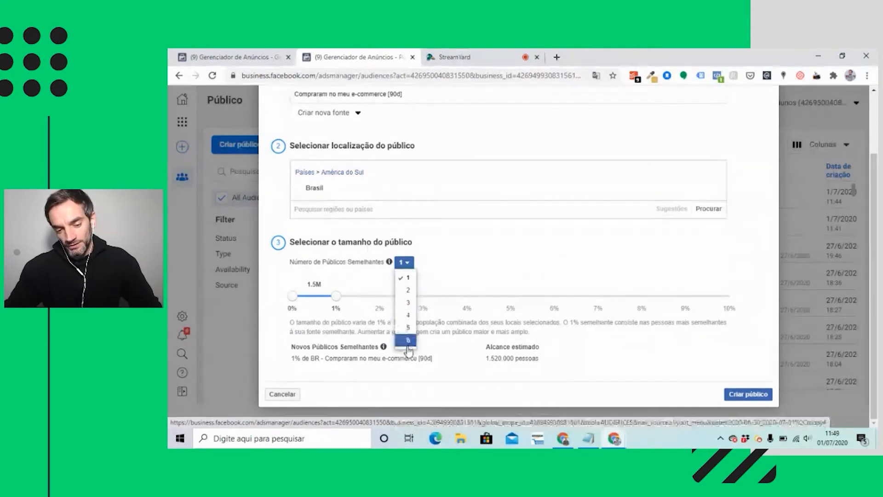
click(458, 273)
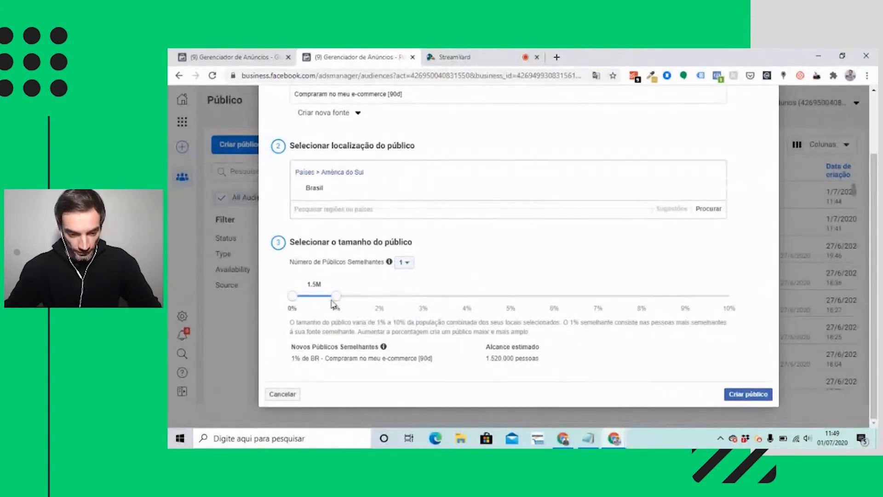
Try dividing the purchasers' lookalike into 3 audiences, and return the number of audiences to 1.
mouse_move(409, 266)
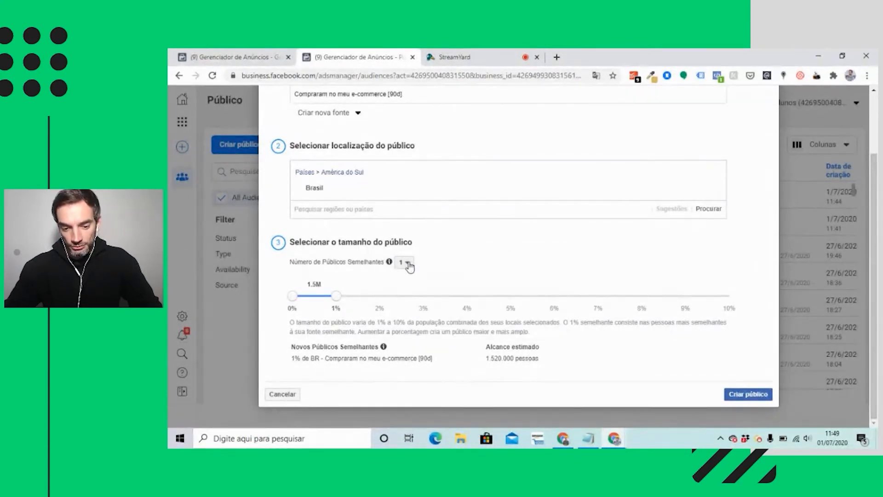
click(405, 262)
click(408, 302)
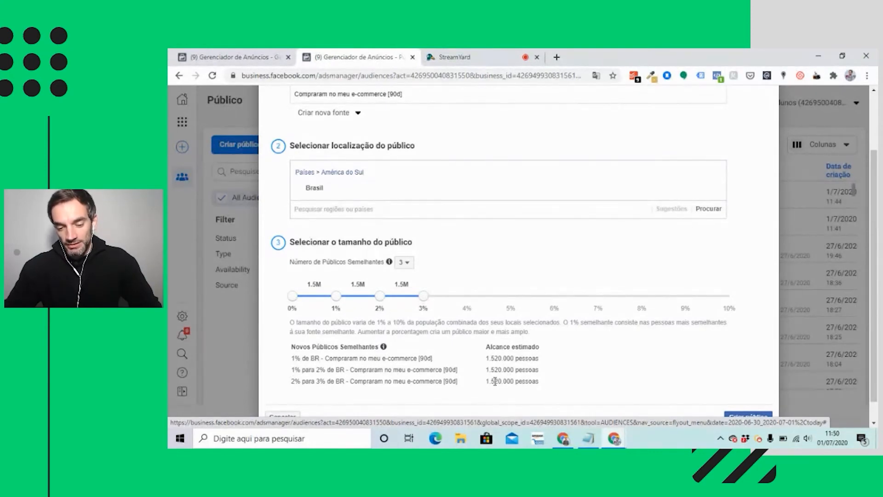
mouse_move(400, 265)
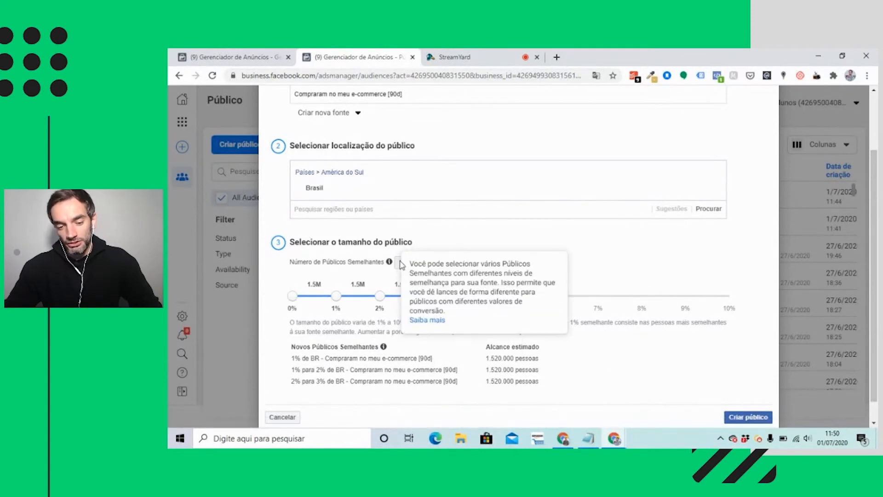
click(405, 262)
click(410, 278)
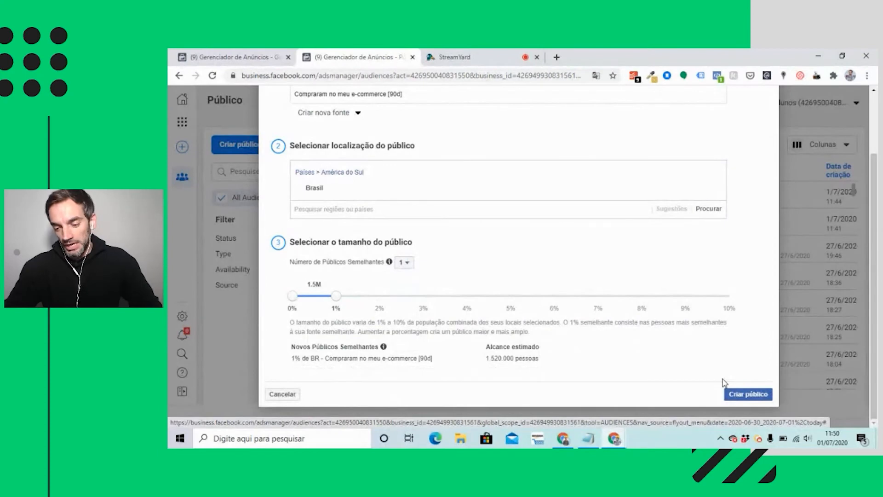
Create the 1% Brasil lookalike audience based on the e-commerce purchasers.
click(746, 395)
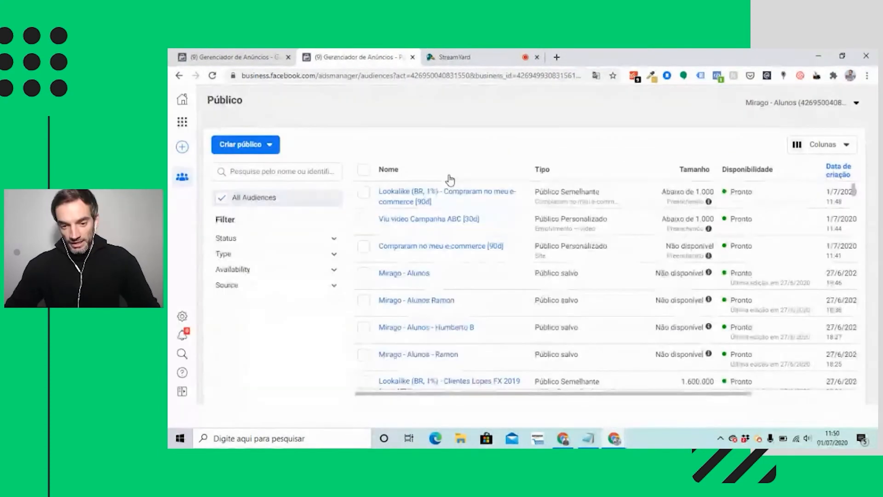
mouse_move(382, 197)
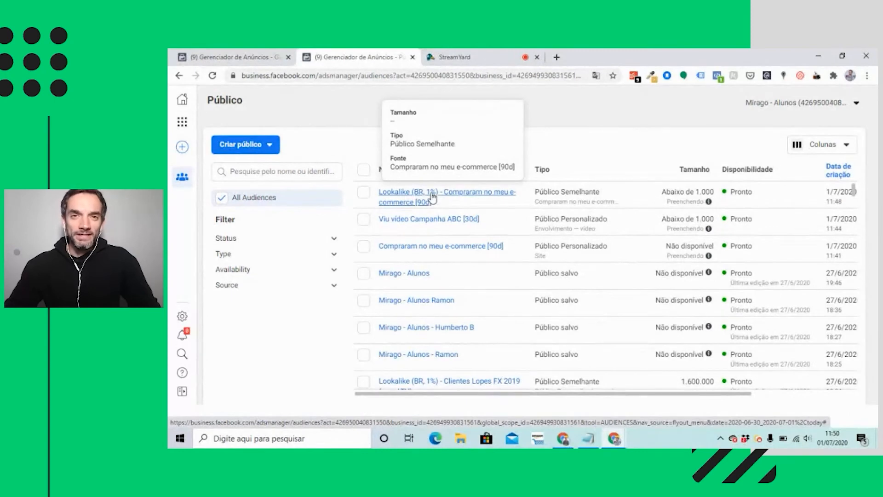
mouse_move(404, 224)
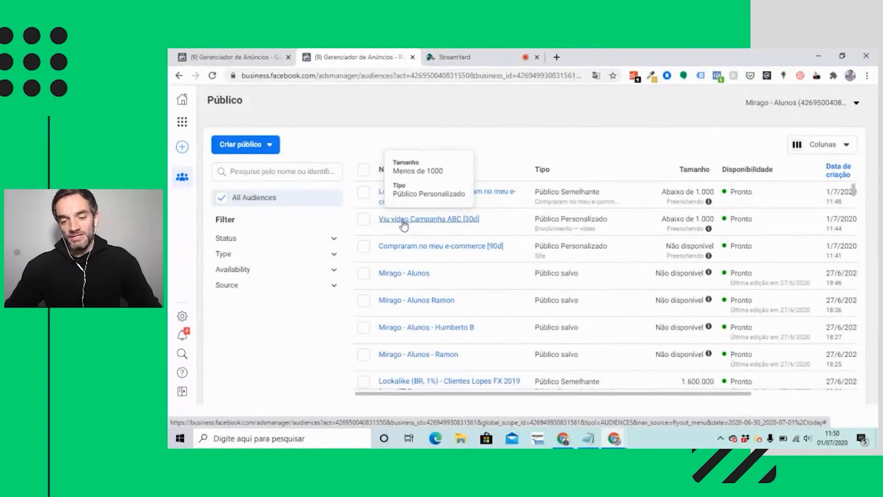
Start another lookalike audience with "Viu vídeo Campanha ABC [30d]" as its source.
click(270, 144)
click(262, 188)
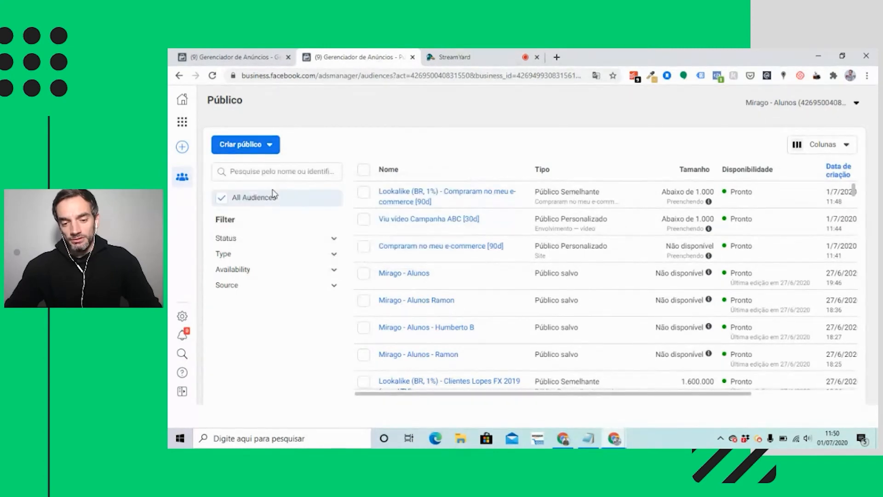
text(viu)
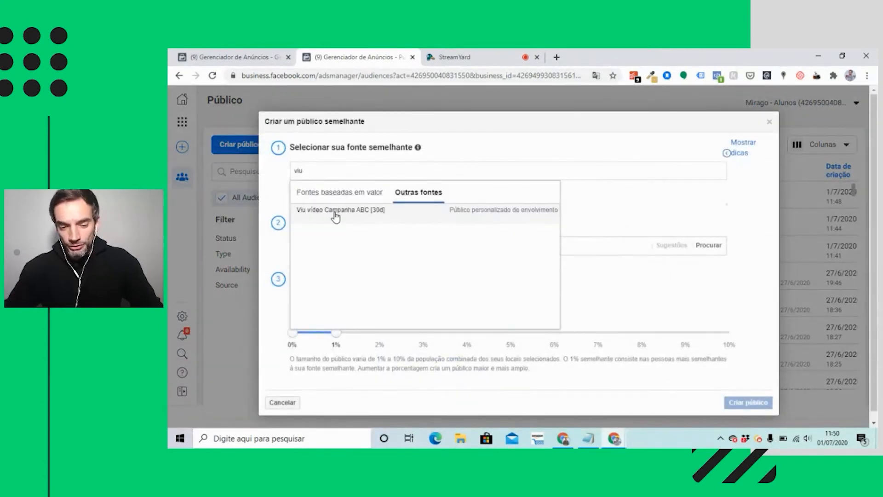
click(335, 215)
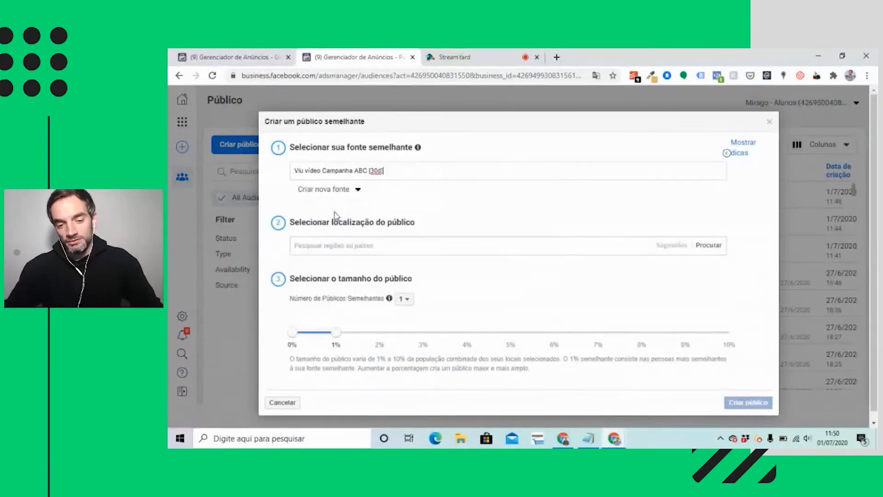
Set the video viewers' lookalike location to Brasil and create the audience at 1% size.
click(313, 250)
text(brasil)
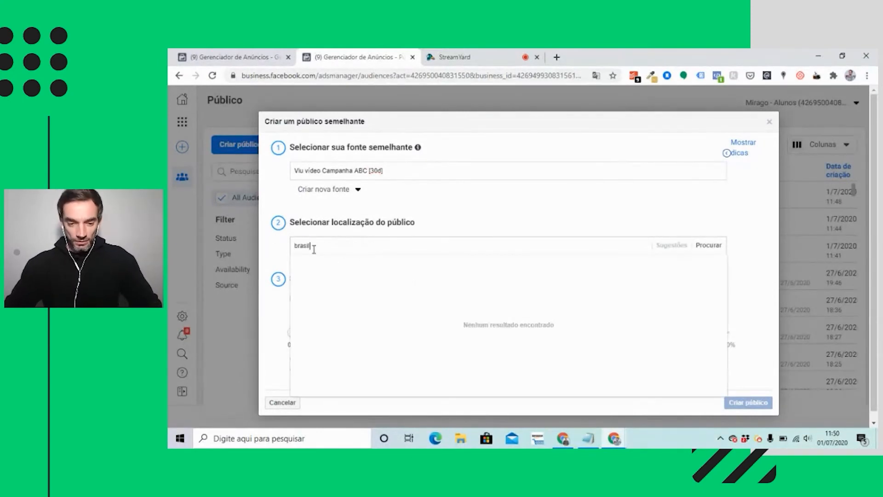
click(309, 262)
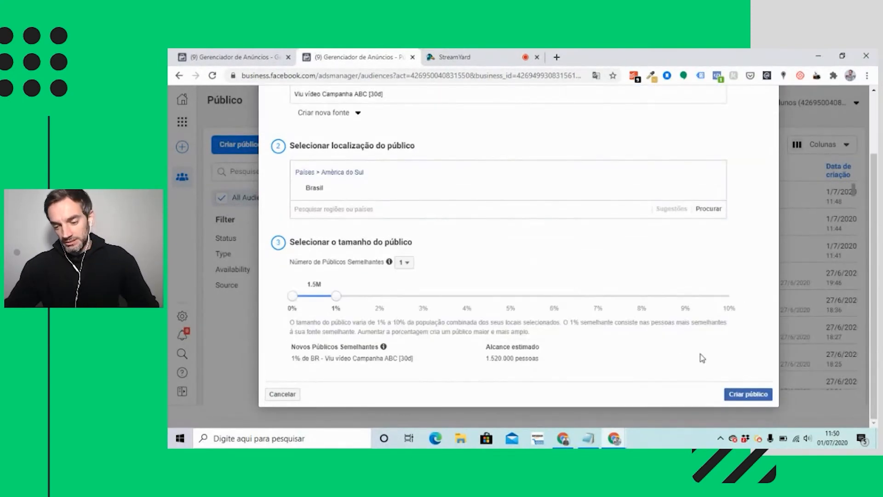
click(744, 390)
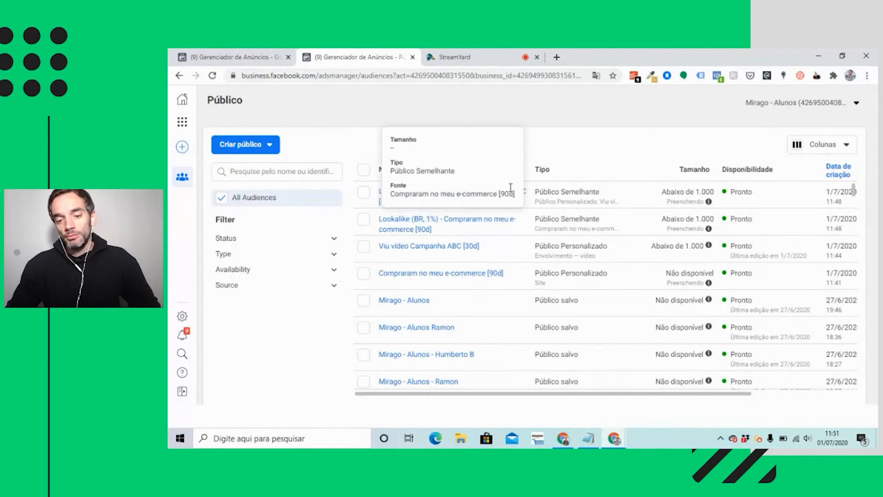
Return to the campaign list and start a new campaign with the Conversões objective.
click(260, 56)
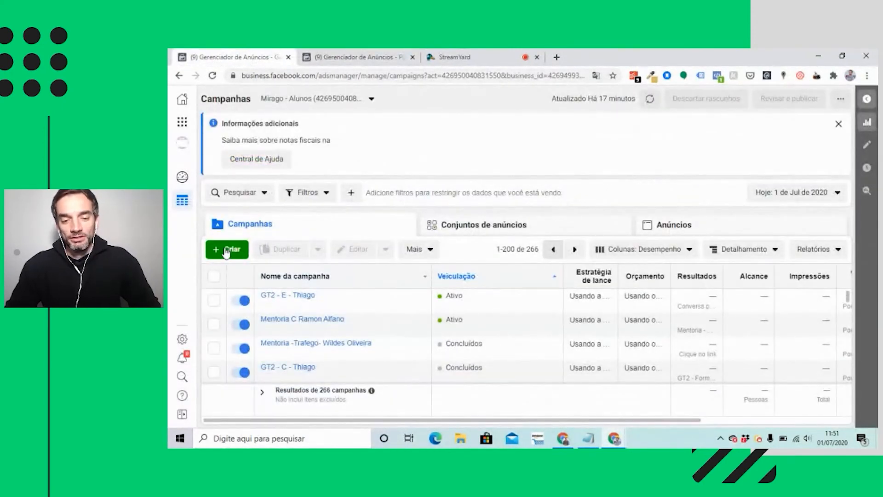
click(227, 250)
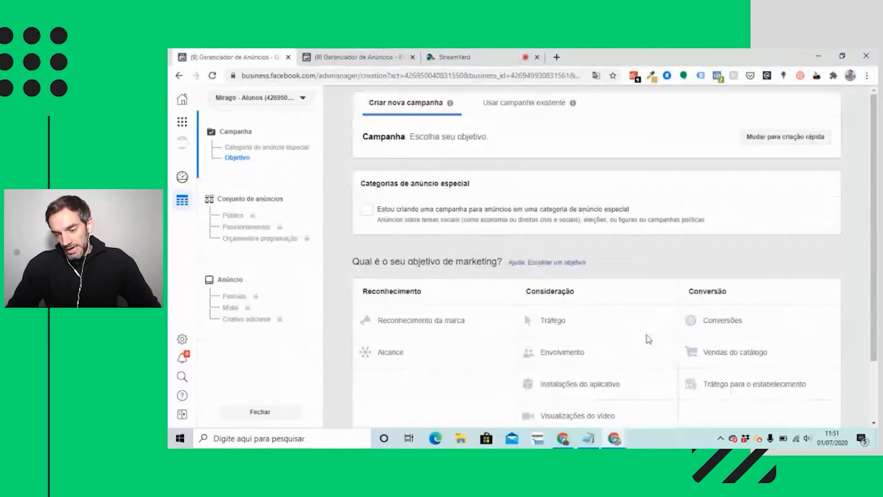
click(721, 322)
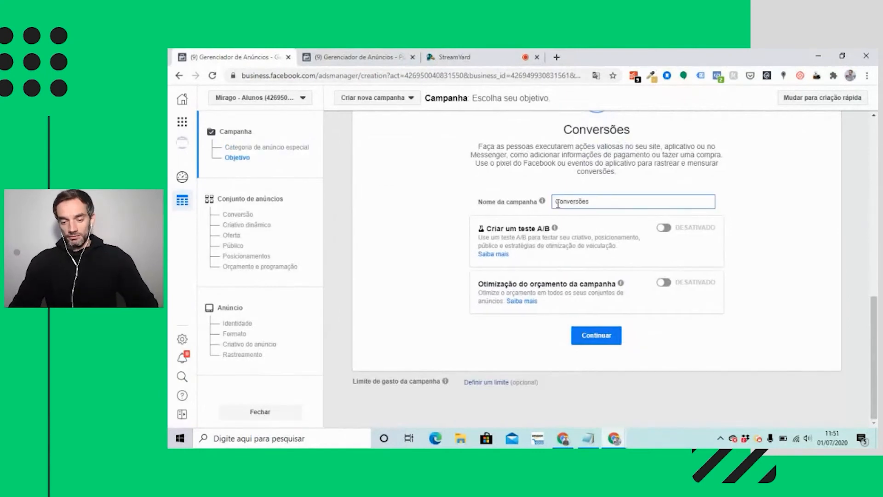
Name the campaign "Público Semelhante - Conversões" and continue to the ad set settings.
text(Públicos)
key(BackSpace)
key(BackSpace)
key(BackSpace)
key(BackSpace)
key(BackSpace)
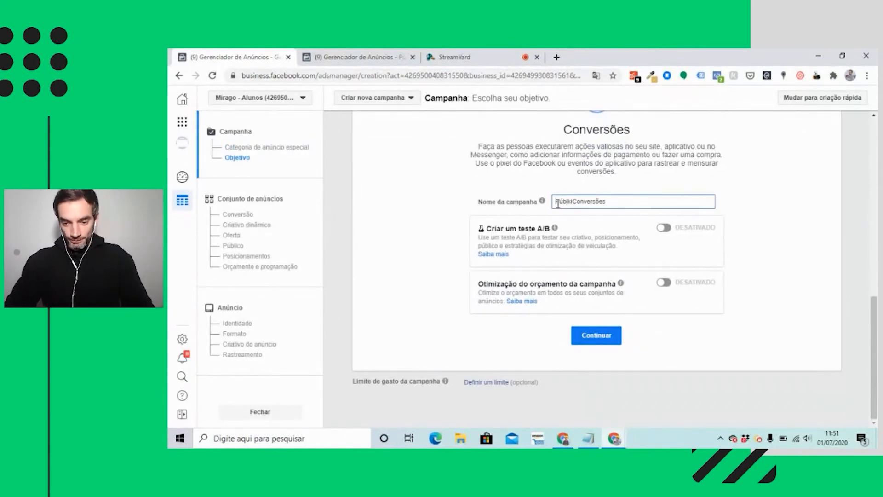
text(ico Semelhante )
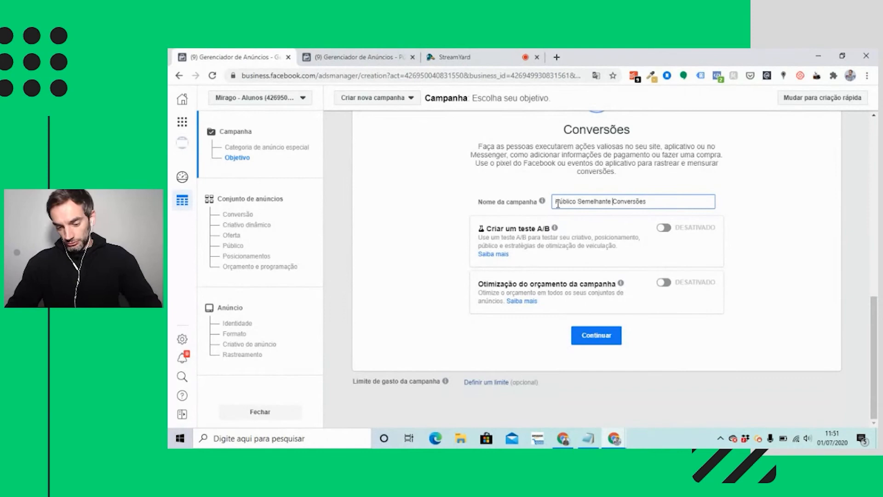
text(-)
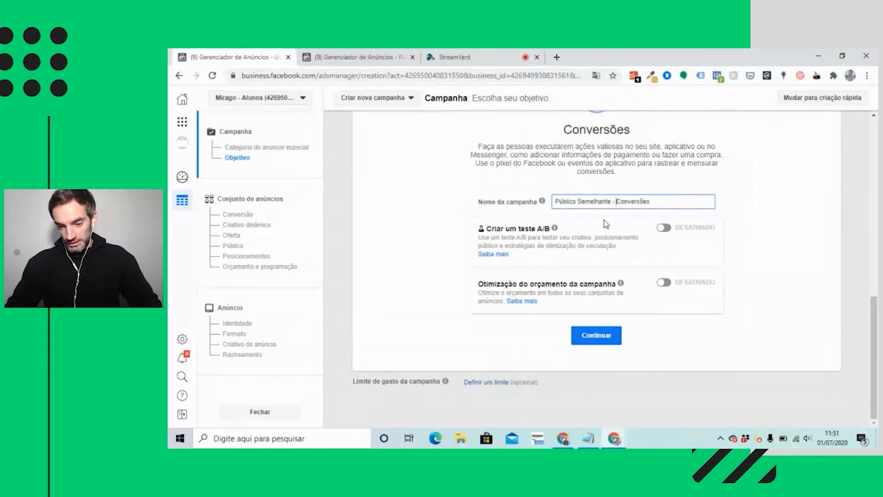
click(596, 334)
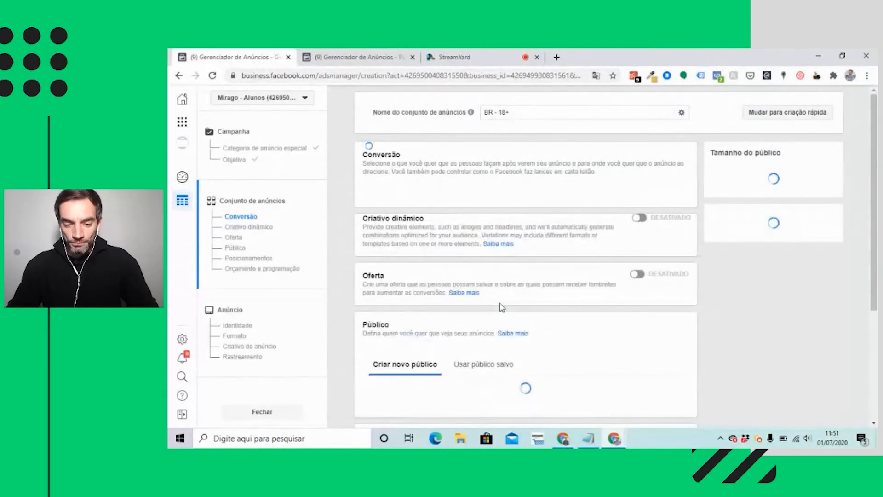
Select "Pixel de Mirago - Alunos" as the ad set's conversion pixel, keeping Site as the destination.
scroll(501, 308, down, 2)
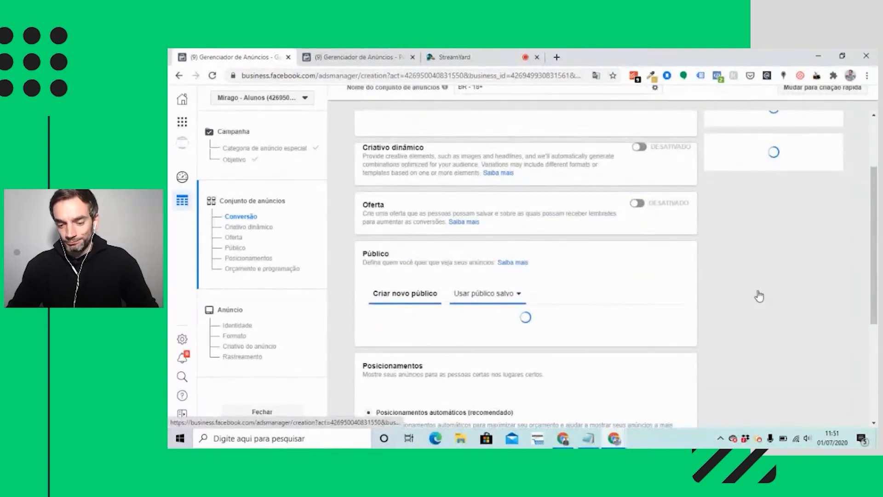
scroll(632, 240, up, 7)
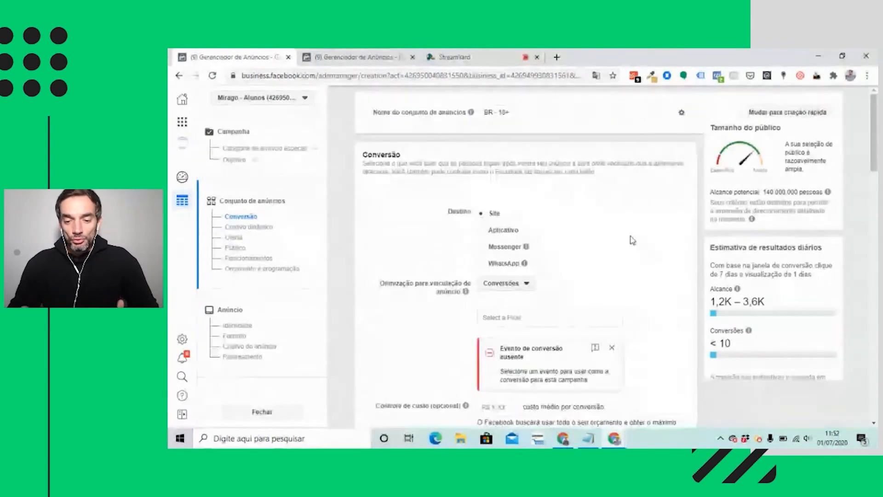
scroll(633, 240, down, 3)
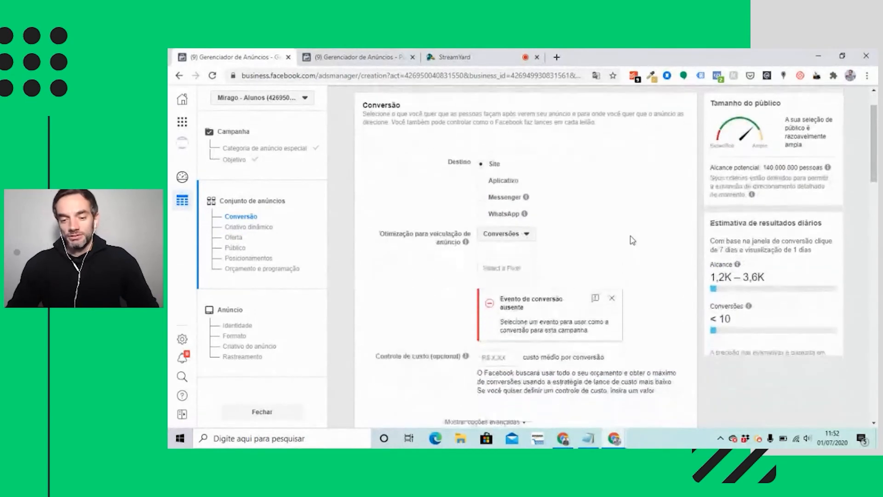
scroll(411, 209, down, 2)
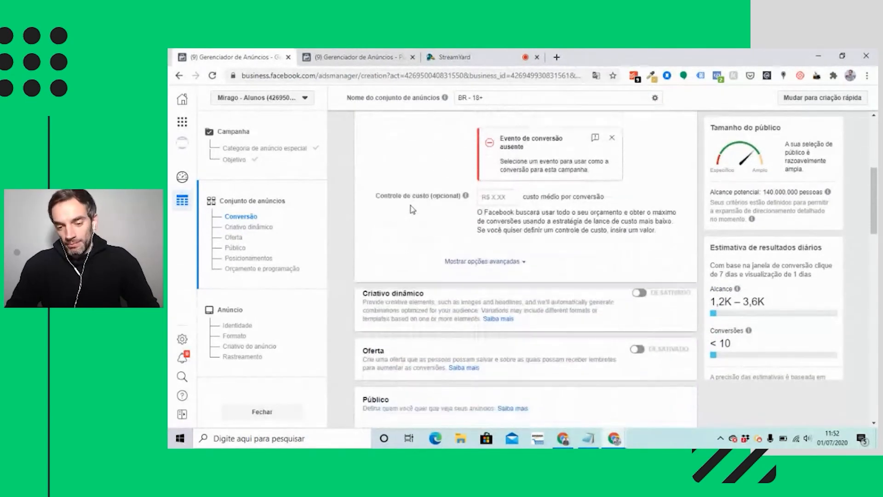
scroll(410, 208, up, 2)
click(507, 165)
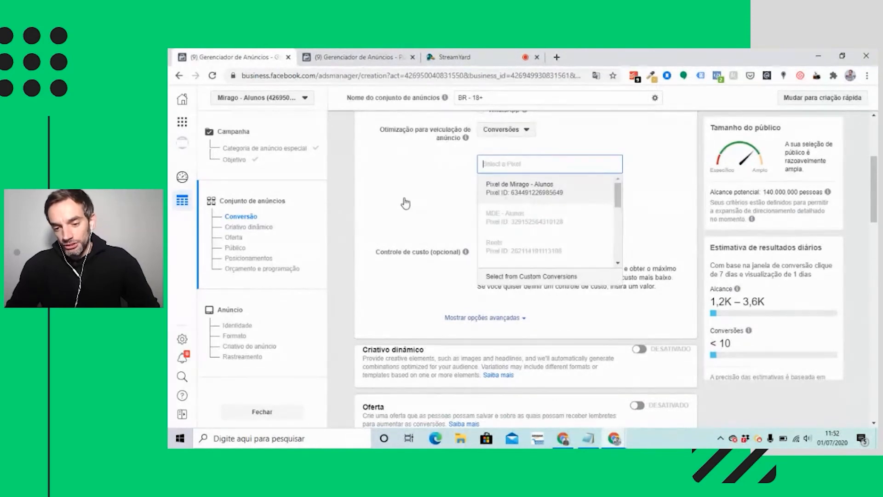
click(520, 188)
scroll(650, 263, down, 7)
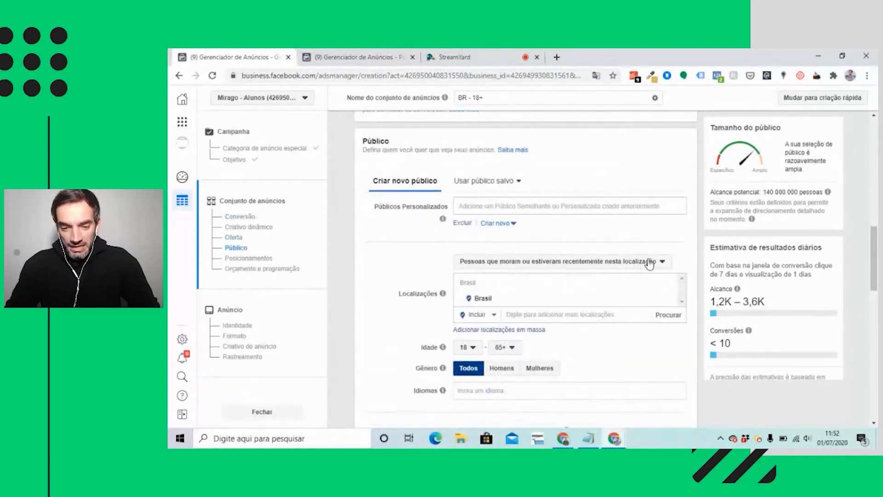
Look through the existing lookalike audiences and use "Viu vídeo Campanha ABC [30d]" as the ad set's custom audience.
click(465, 205)
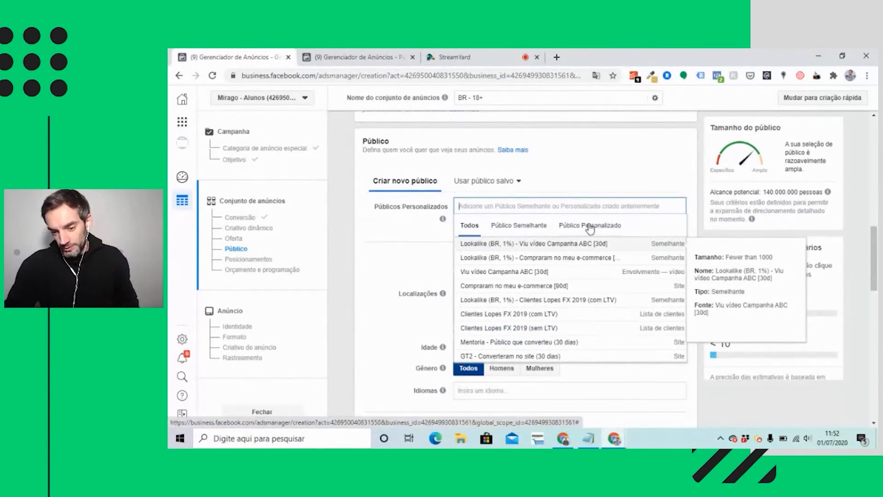
click(506, 228)
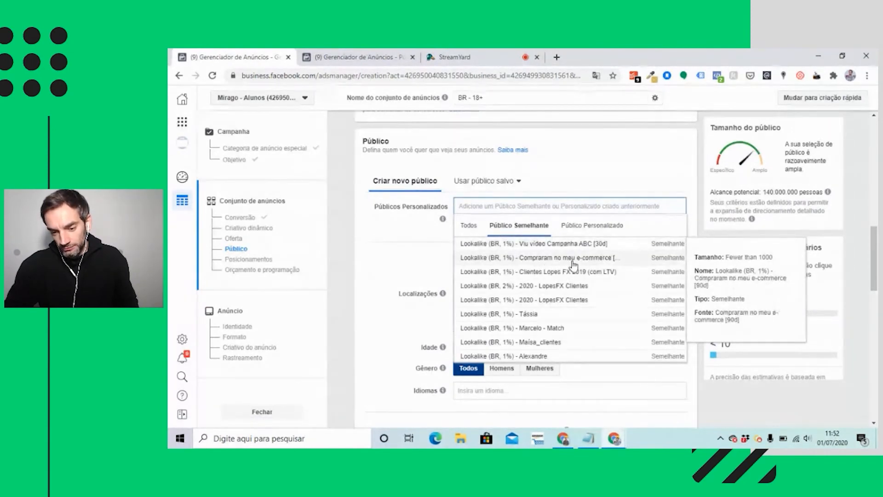
click(532, 265)
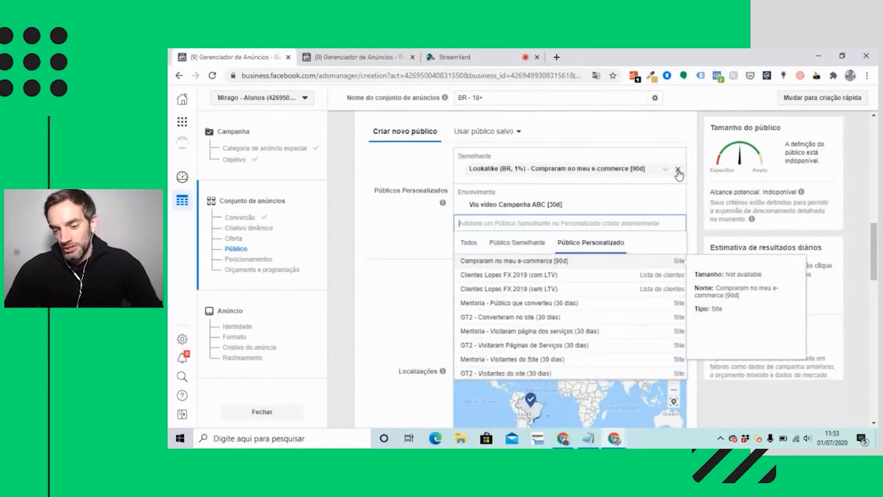
click(678, 175)
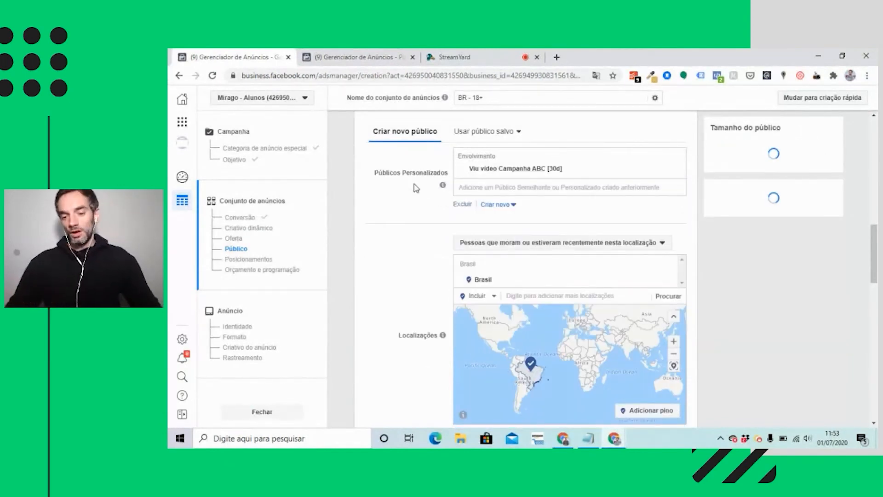
Change the ad set's target location from all of Brasil to the city of São Paulo, São Paulo (state).
click(518, 296)
text(são paulo)
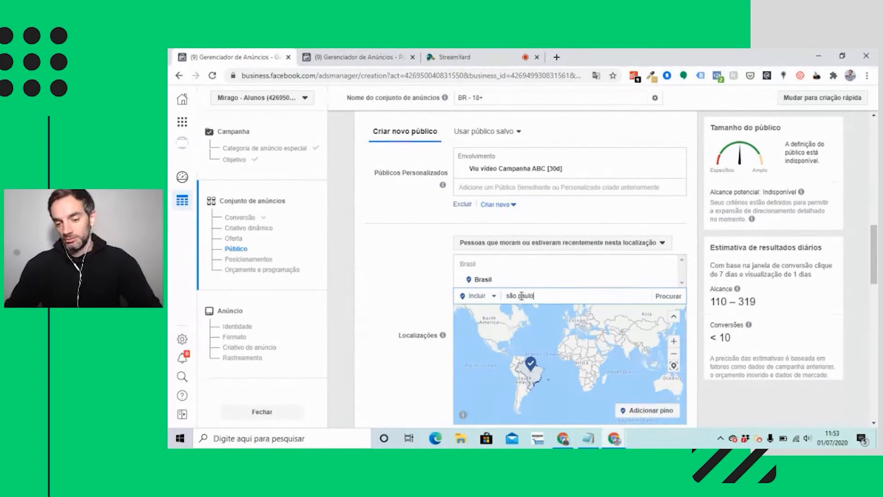
scroll(414, 297, down, 5)
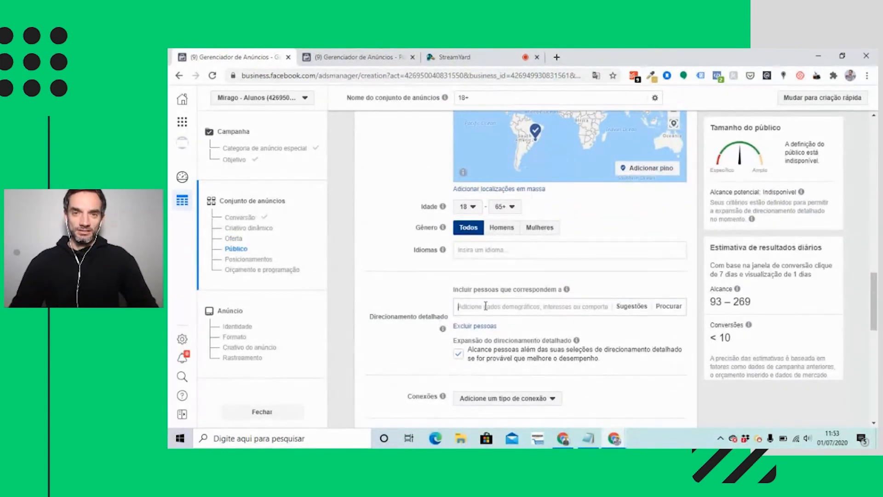
Review the ad set's location, age, gender, language and detailed targeting options.
click(485, 306)
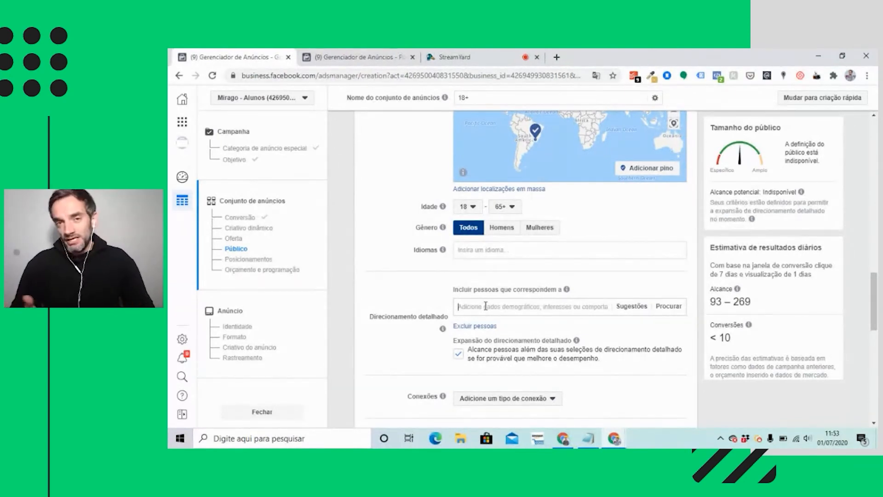
scroll(486, 305, up, 3)
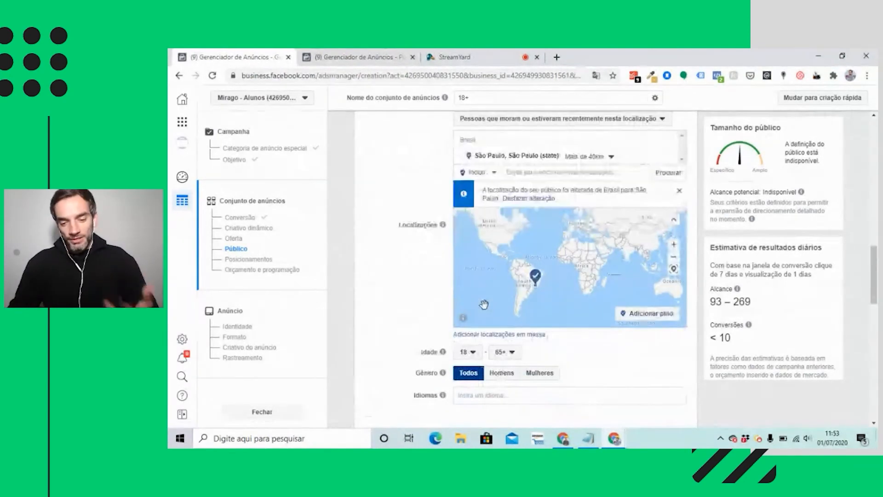
scroll(483, 304, down, 1)
scroll(483, 304, down, 1)
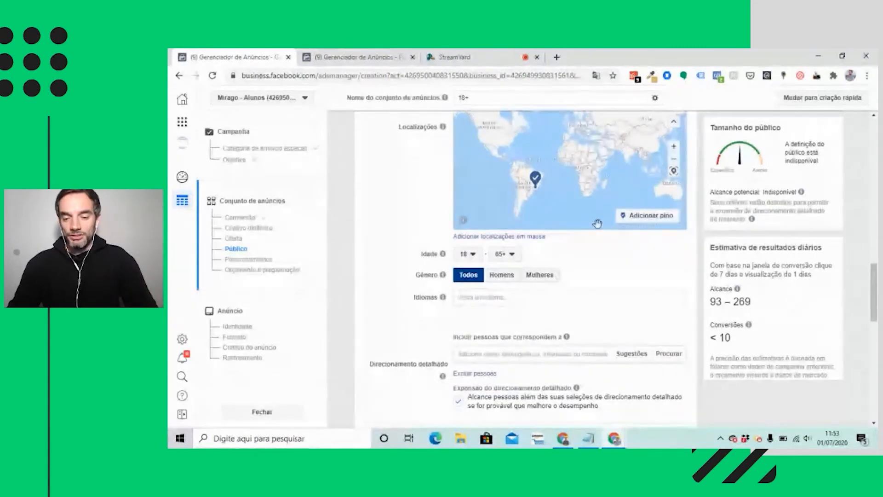
scroll(607, 259, down, 2)
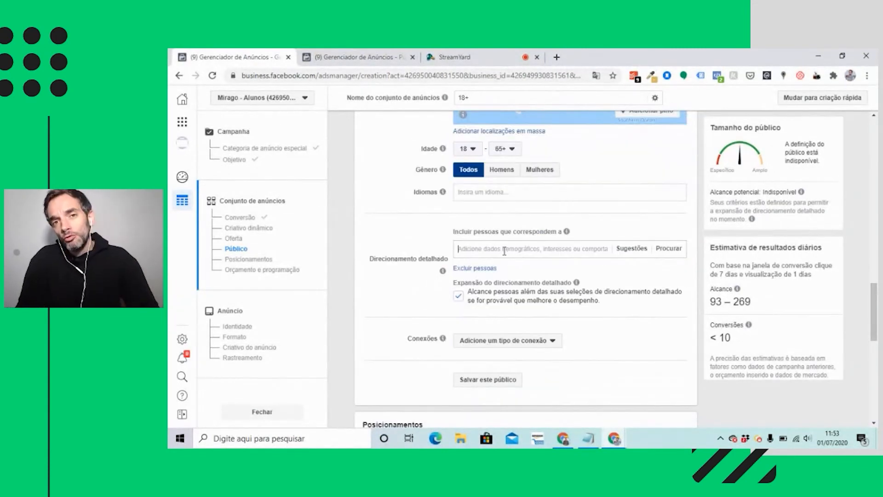